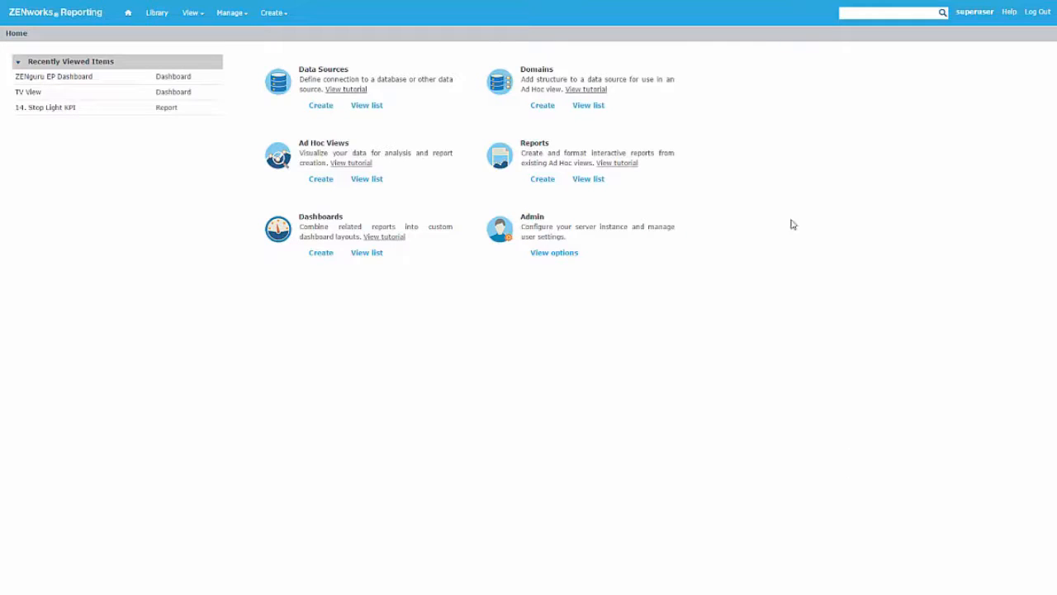
- Create a new dashboard and browse the existing content available for it
{"action": "mouse_move", "coordinate": [282, 19]}
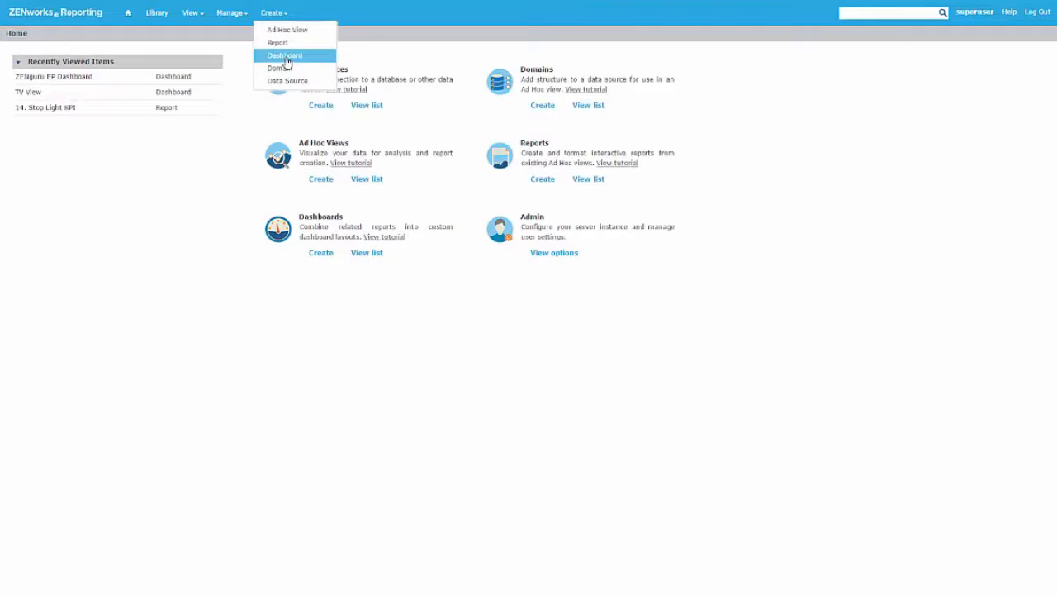
{"action": "left_click", "coordinate": [285, 58]}
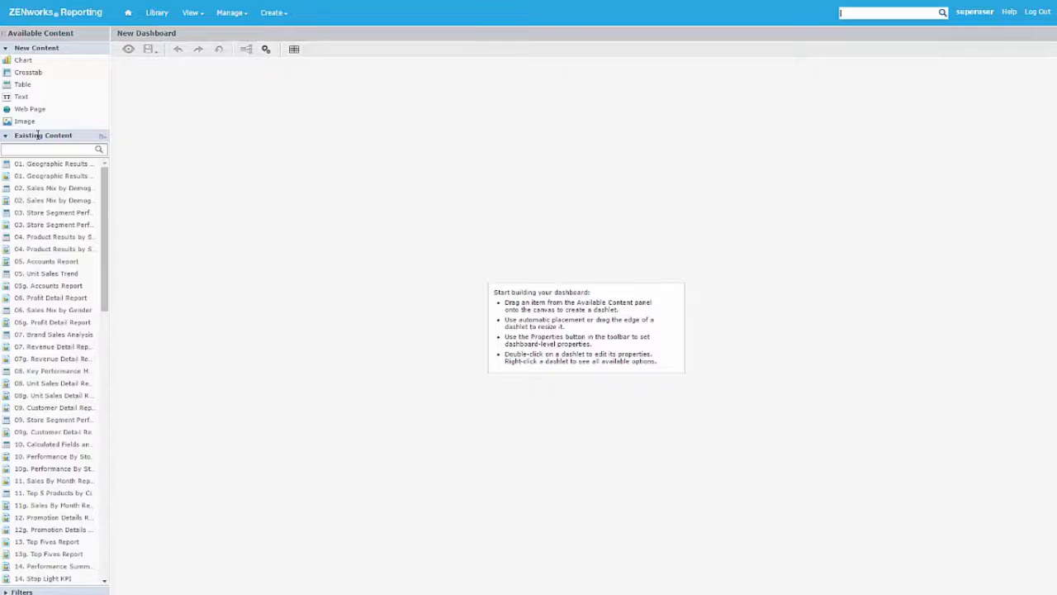
{"action": "left_click_drag", "start_coordinate": [104, 177], "coordinate": [115, 460]}
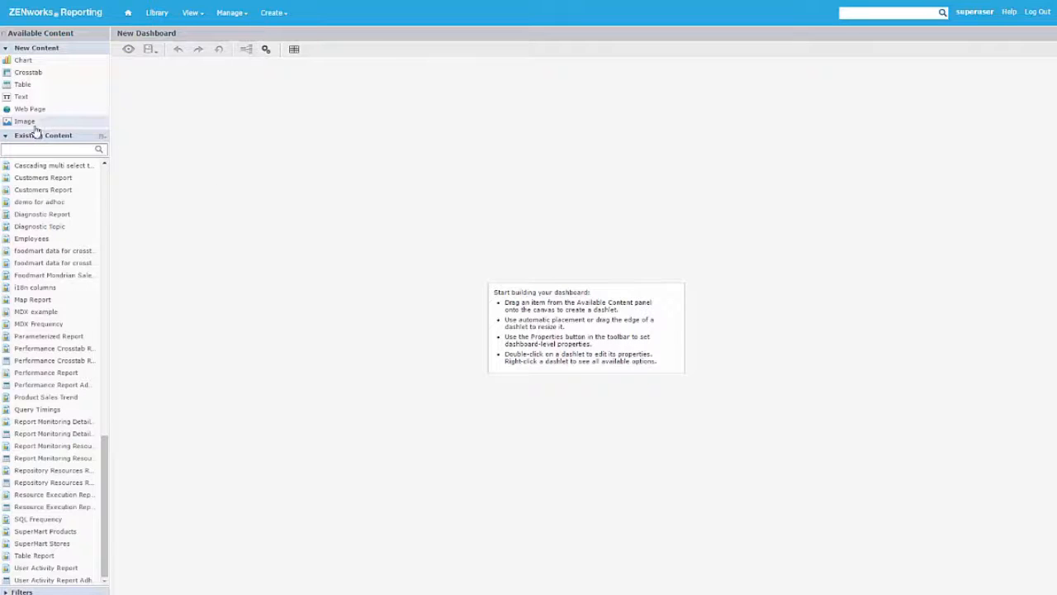
{"action": "left_click_drag", "start_coordinate": [29, 125], "coordinate": [302, 267]}
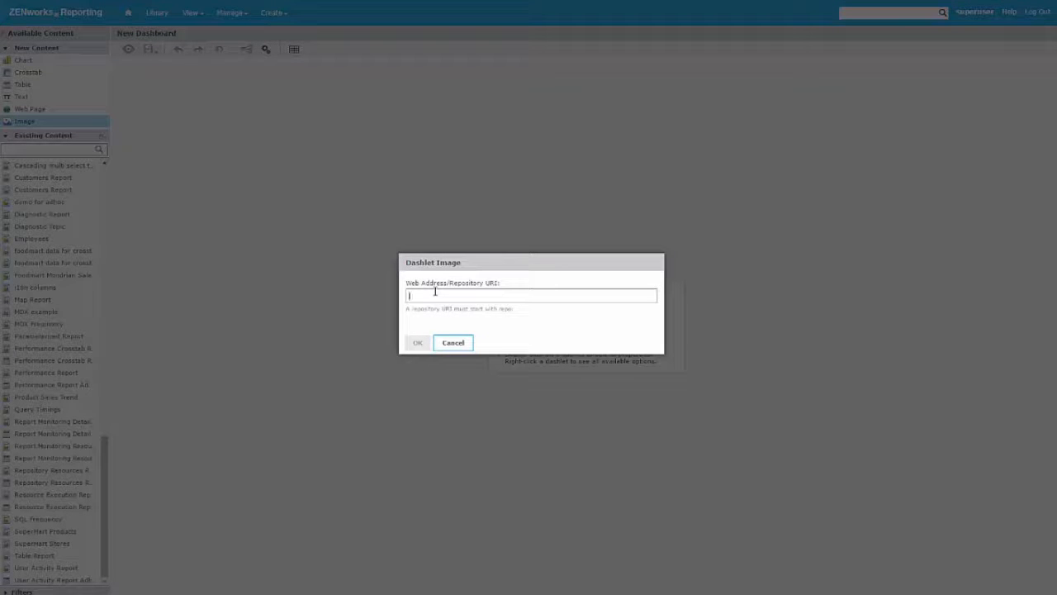
{"action": "type", "text": "repo"}
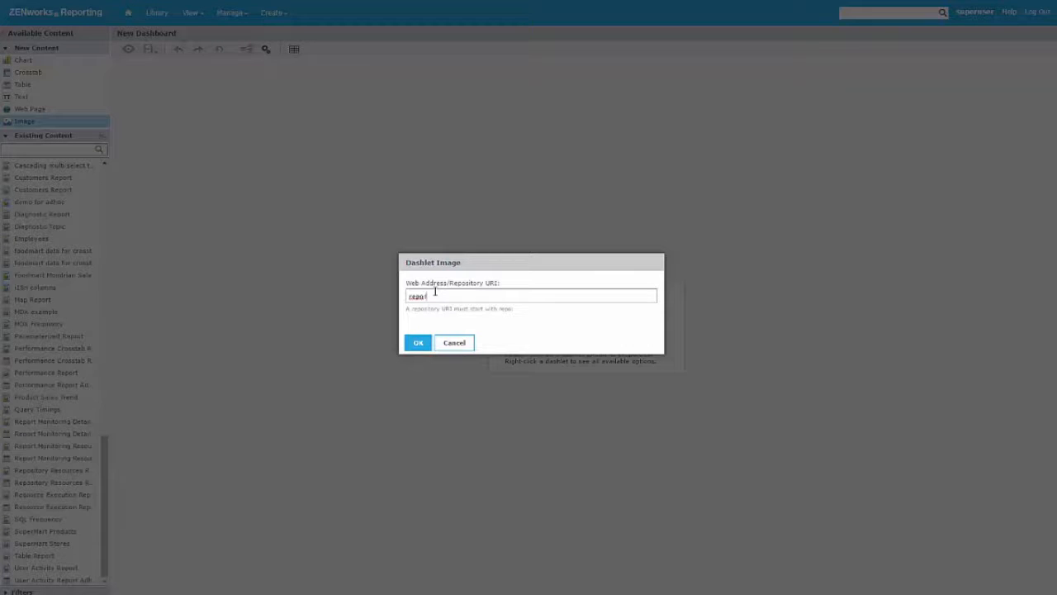
{"action": "type", "text": ":"}
{"action": "key", "text": "ctrl+v"}
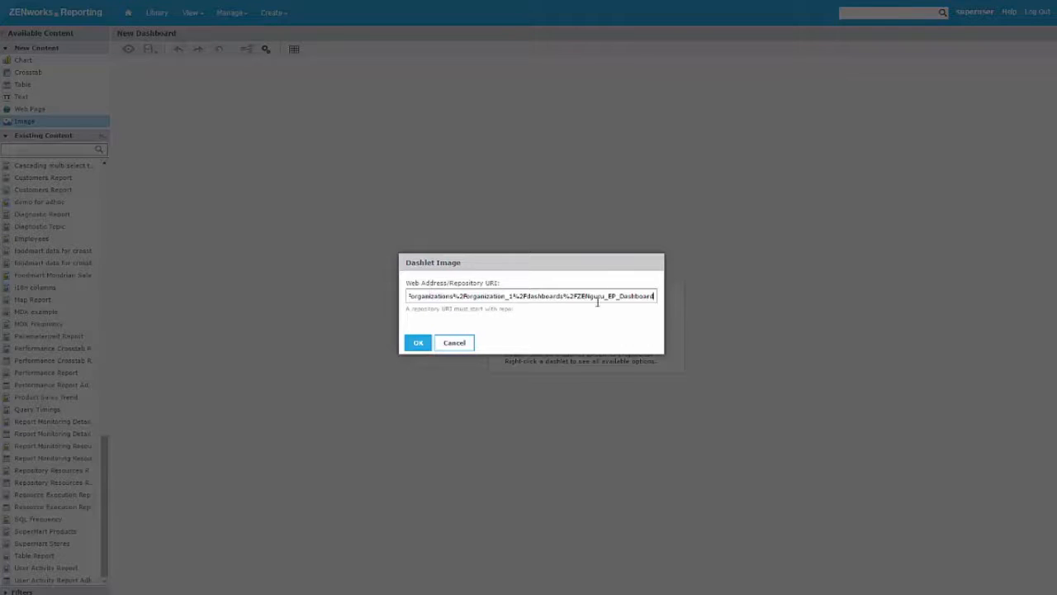
{"action": "left_click", "coordinate": [456, 343]}
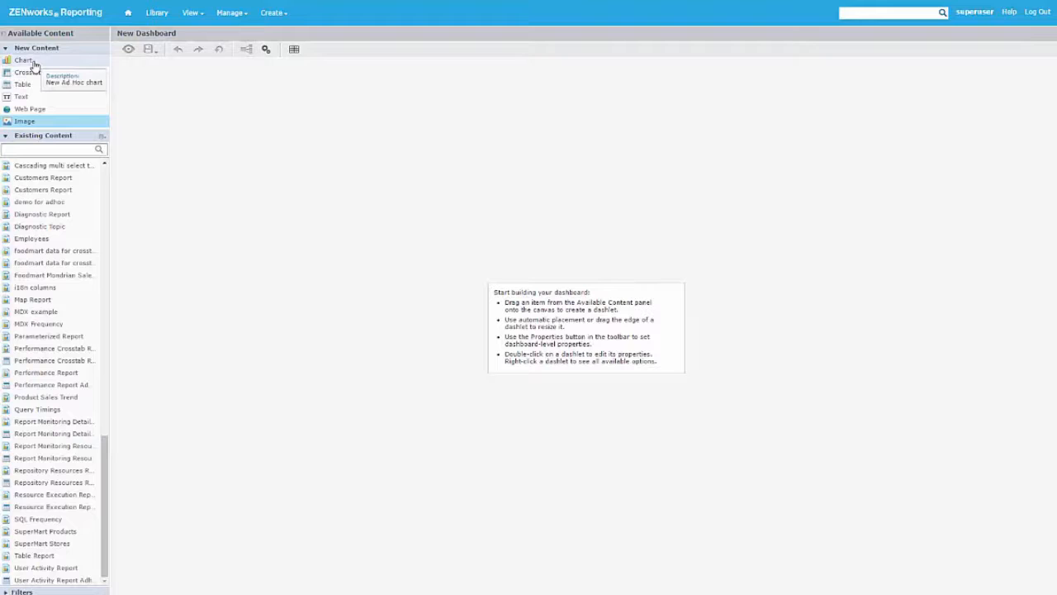
- Add a new chart dashlet to the dashboard, based on MFSD Domain with the Configuration set as its selected fields
{"action": "left_click_drag", "start_coordinate": [33, 64], "coordinate": [242, 180]}
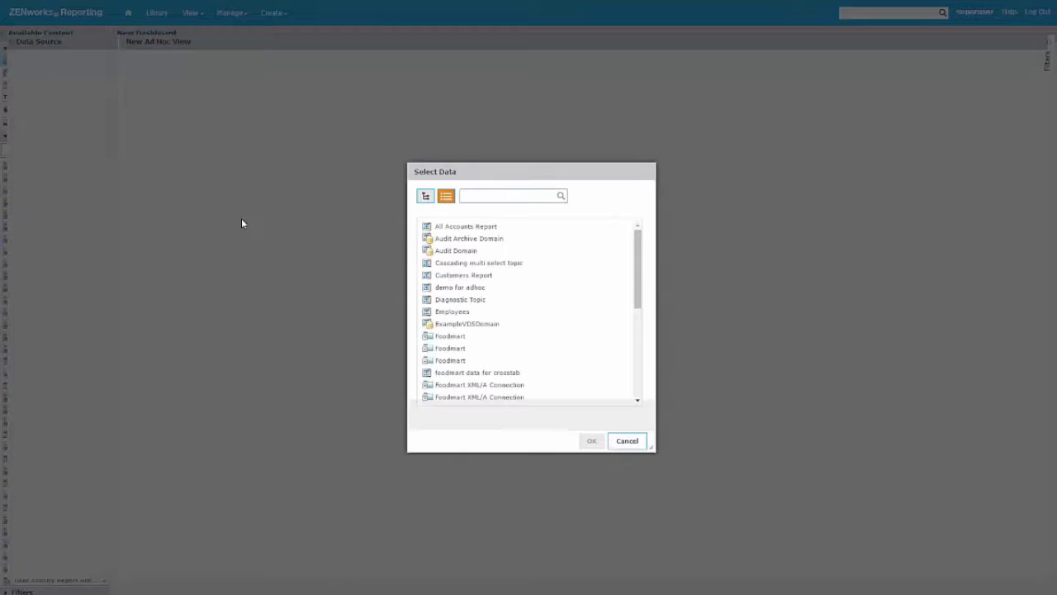
{"action": "left_click_drag", "start_coordinate": [641, 245], "coordinate": [638, 320]}
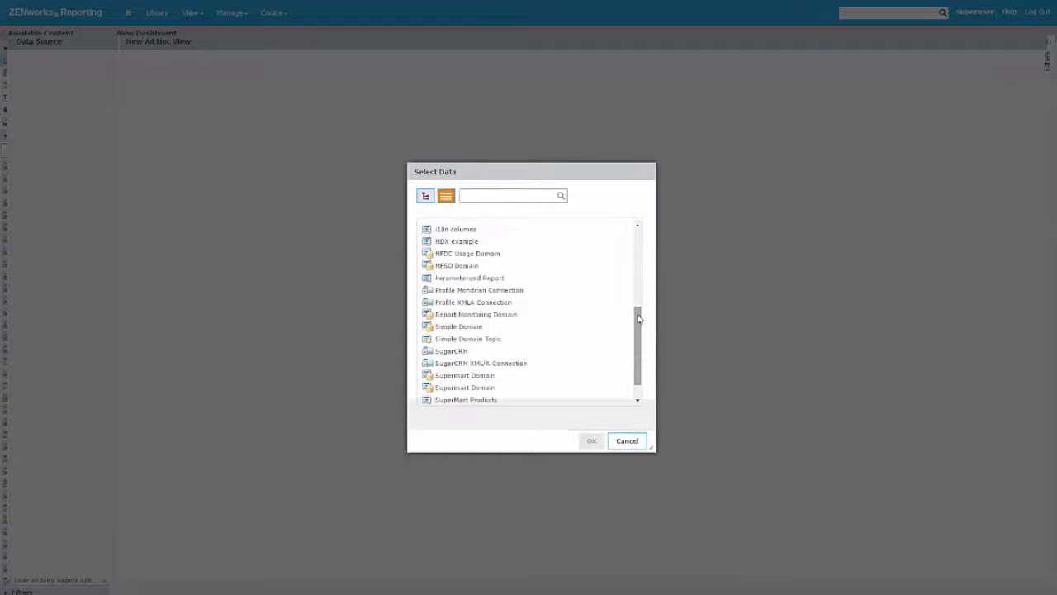
{"action": "left_click", "coordinate": [481, 265]}
{"action": "left_click", "coordinate": [583, 446]}
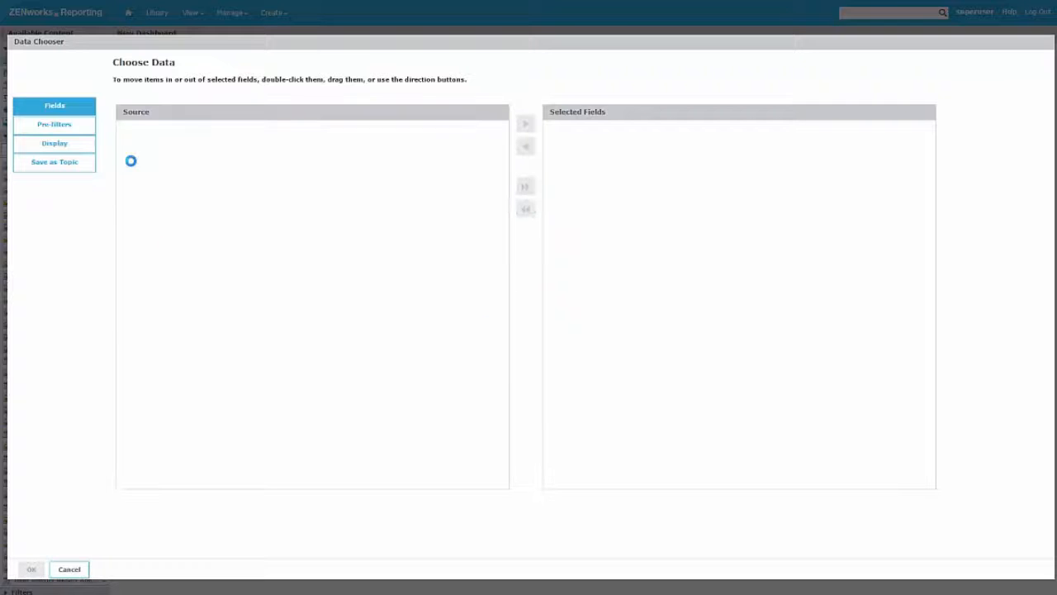
{"action": "left_click", "coordinate": [144, 132]}
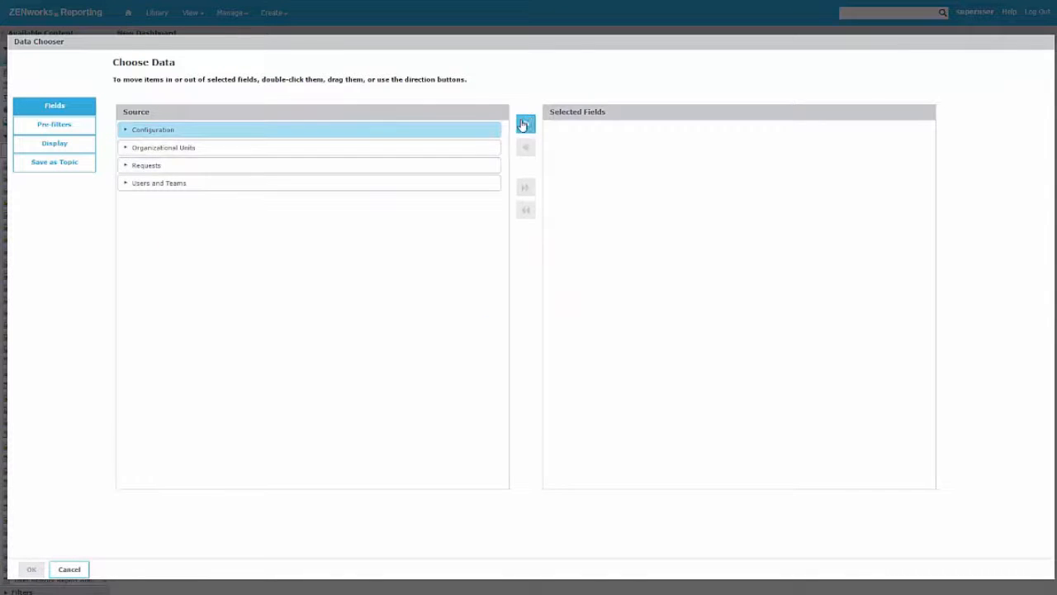
{"action": "left_click", "coordinate": [526, 124]}
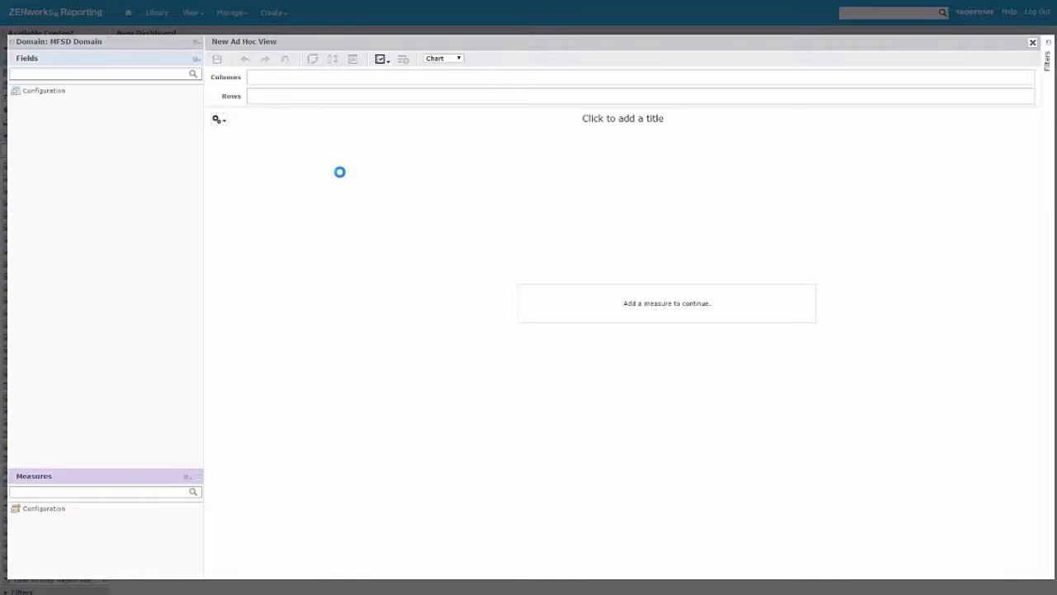
- Add the Item Type Name field from the Type set of Configuration to the chart's columns
{"action": "left_click", "coordinate": [15, 93]}
{"action": "left_click", "coordinate": [28, 103]}
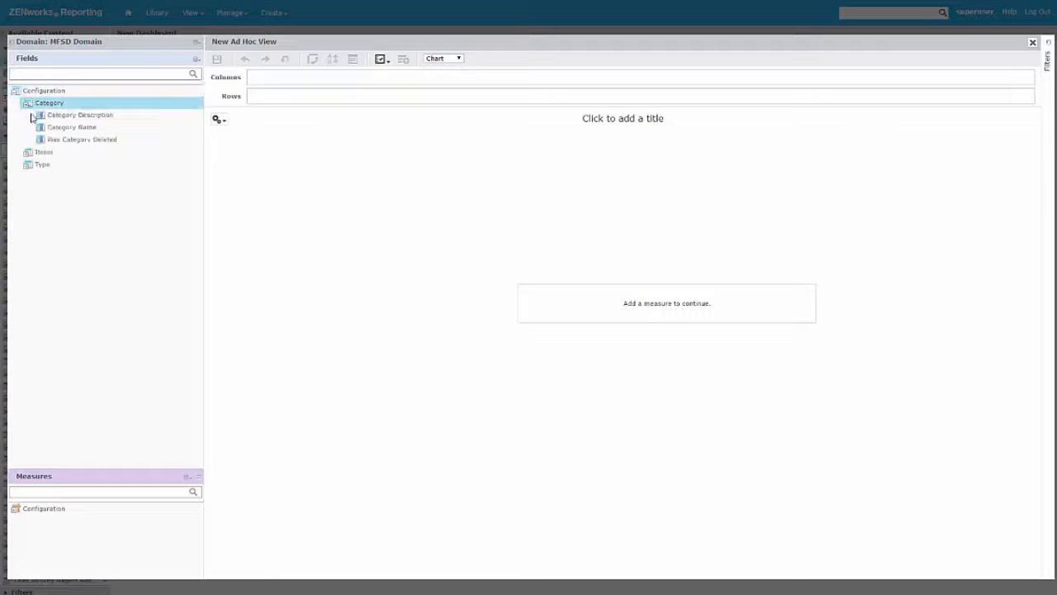
{"action": "left_click", "coordinate": [27, 164]}
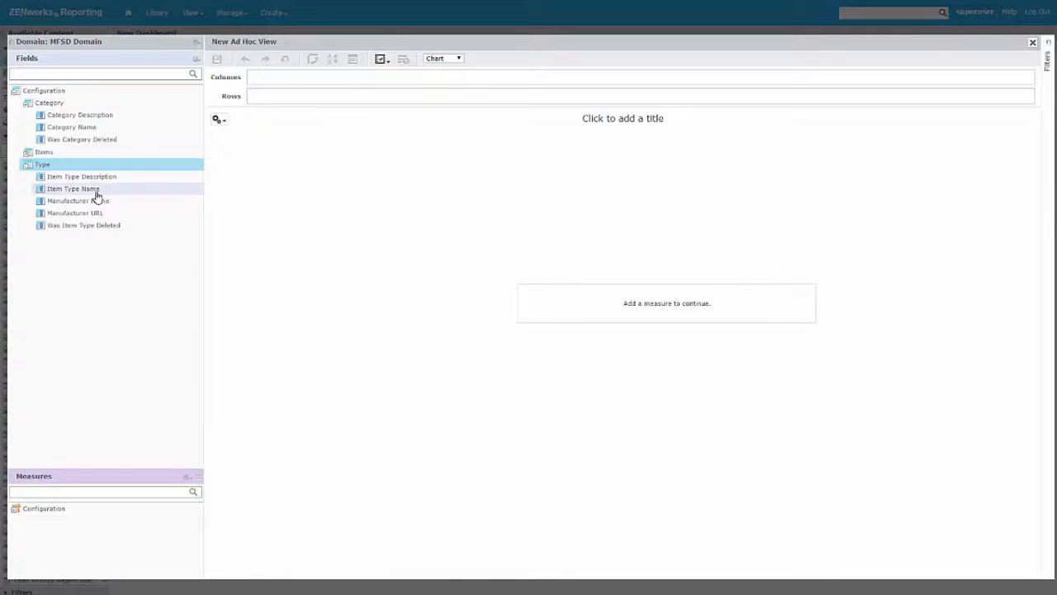
{"action": "right_click", "coordinate": [94, 189]}
{"action": "left_click", "coordinate": [137, 201]}
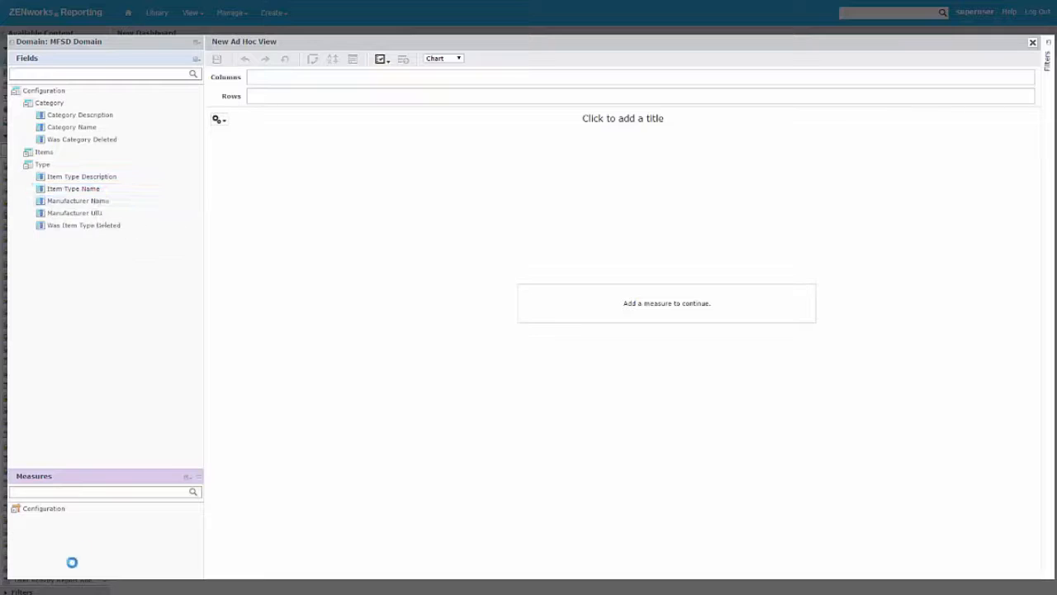
- Add the Item ID measure to the chart's rows and set the columns' data level to Item Type Name
{"action": "left_click", "coordinate": [14, 512]}
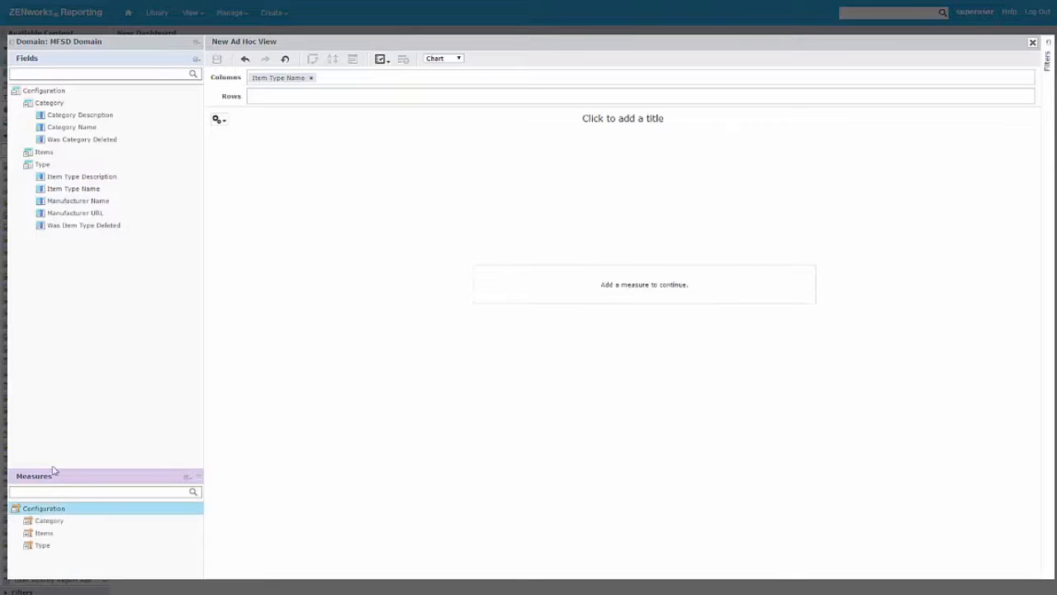
{"action": "left_click", "coordinate": [28, 535]}
{"action": "right_click", "coordinate": [50, 533]}
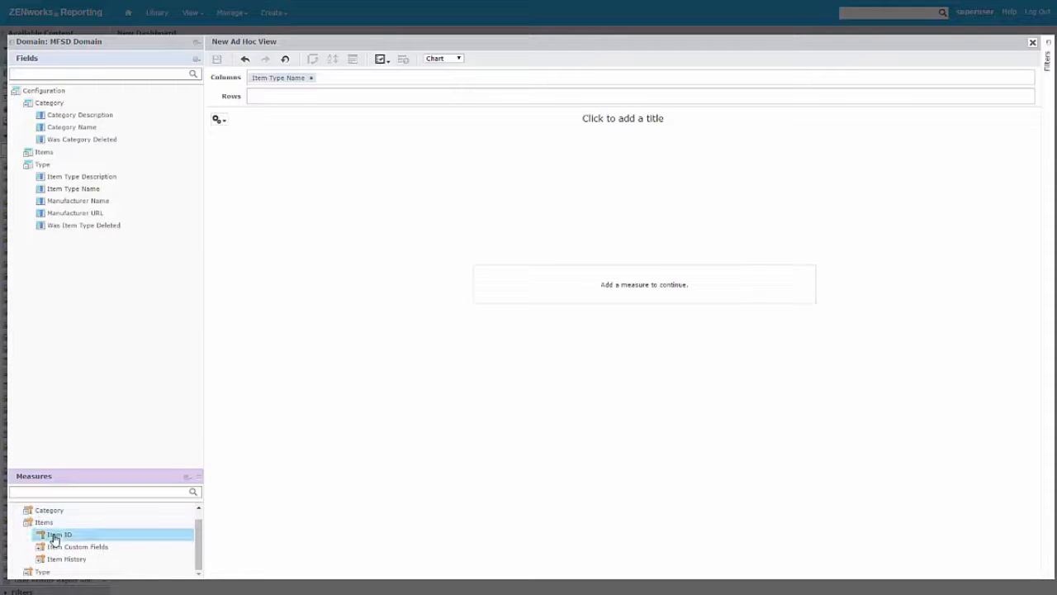
{"action": "left_click", "coordinate": [105, 536]}
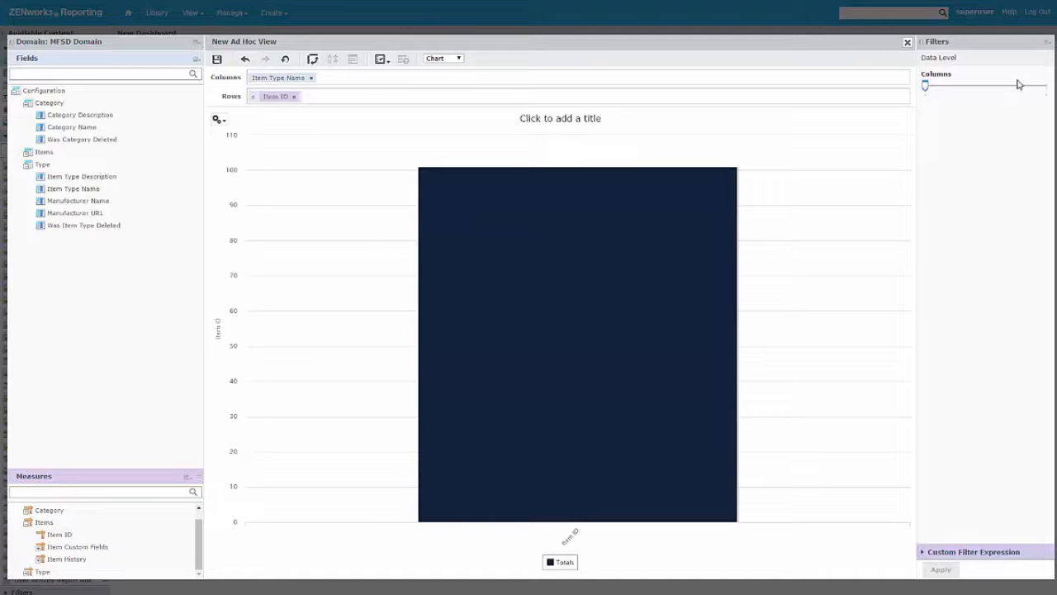
{"action": "left_click", "coordinate": [1023, 88]}
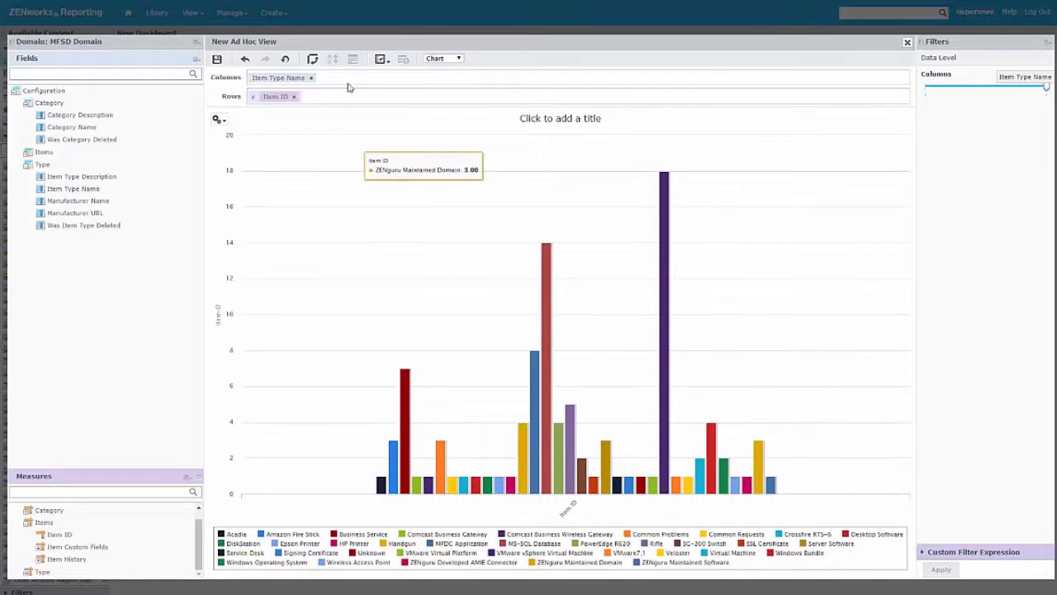
- Swap the chart's row and column groups and title the chart "Items by Type"
{"action": "left_click", "coordinate": [314, 59]}
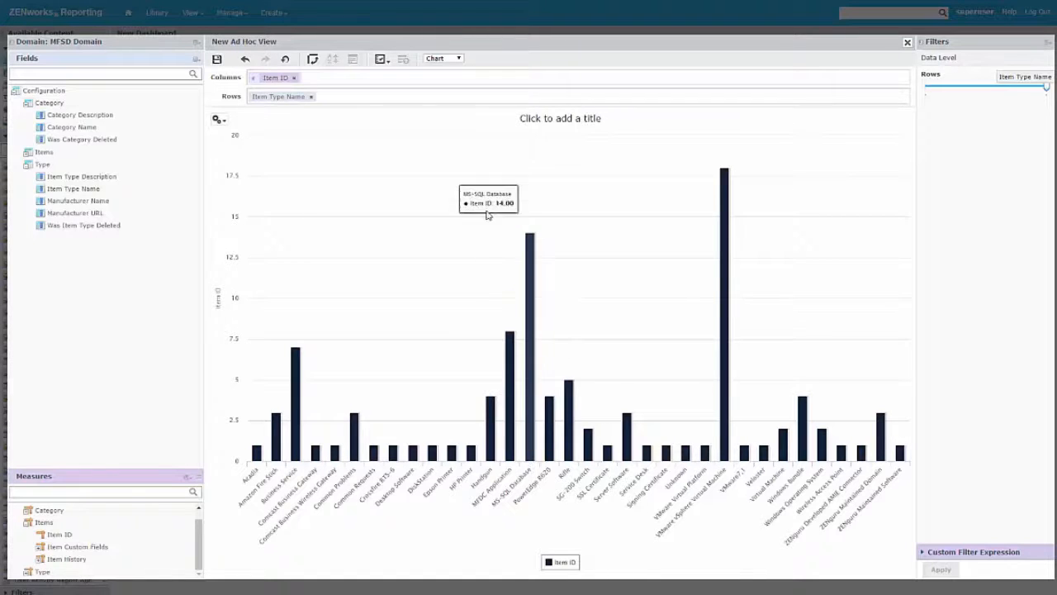
{"action": "left_click", "coordinate": [543, 114]}
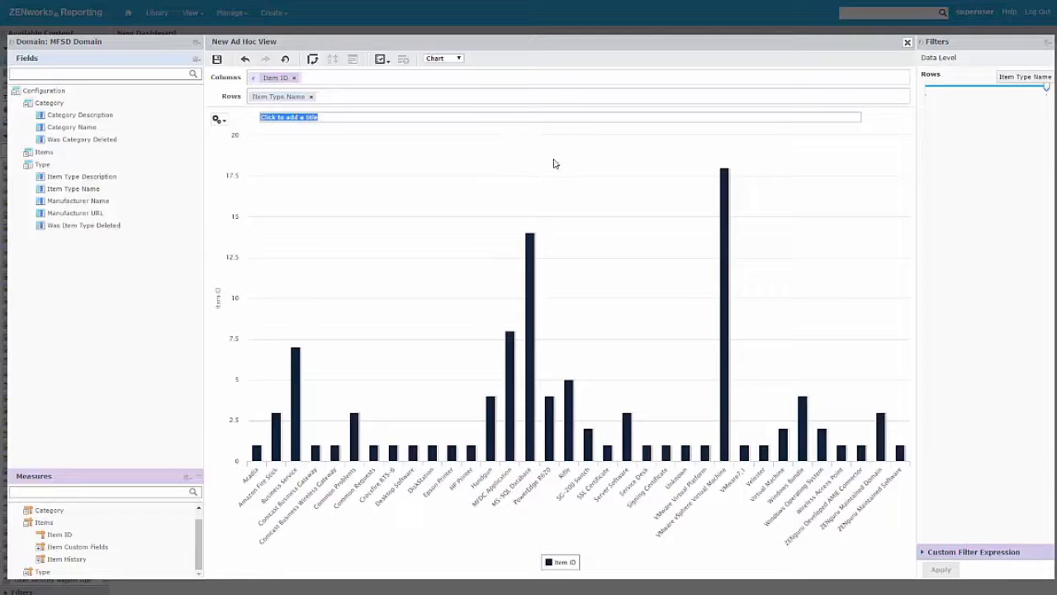
{"action": "type", "text": "Items by Type"}
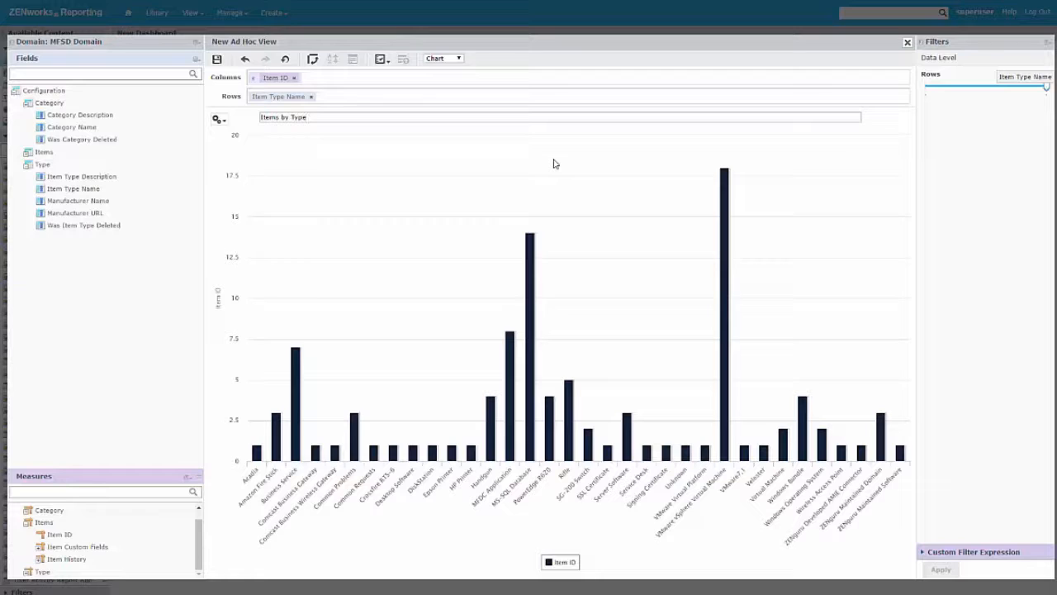
{"action": "left_click", "coordinate": [555, 162]}
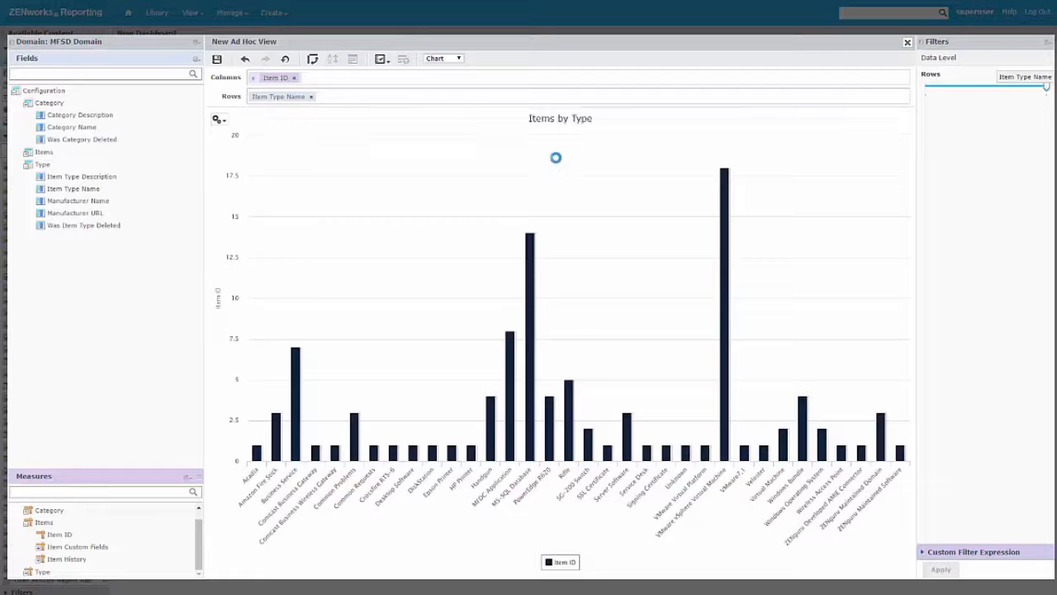
- Save the chart to the dashboard as a dashlet named "MFSD-Items byType"
{"action": "left_click", "coordinate": [217, 59]}
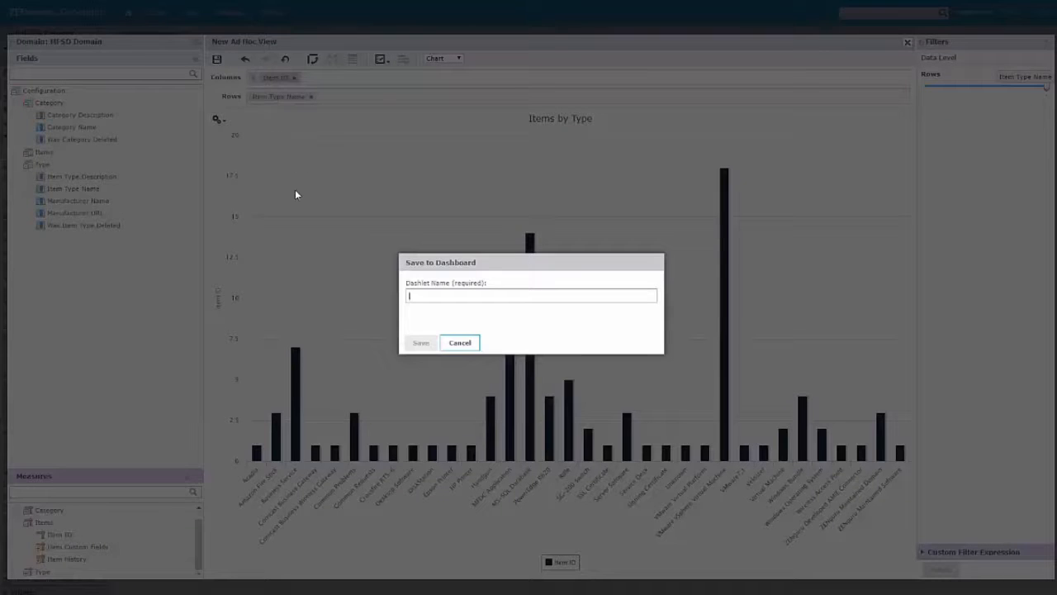
{"action": "type", "text": "MFSD"}
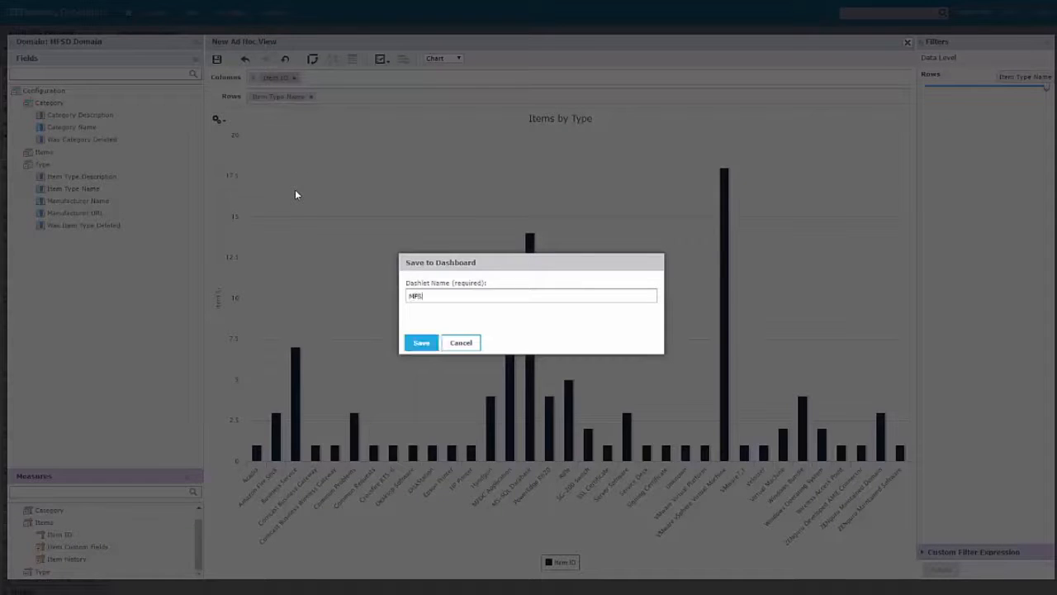
{"action": "type", "text": "-Items by Type"}
{"action": "key", "text": "Return"}
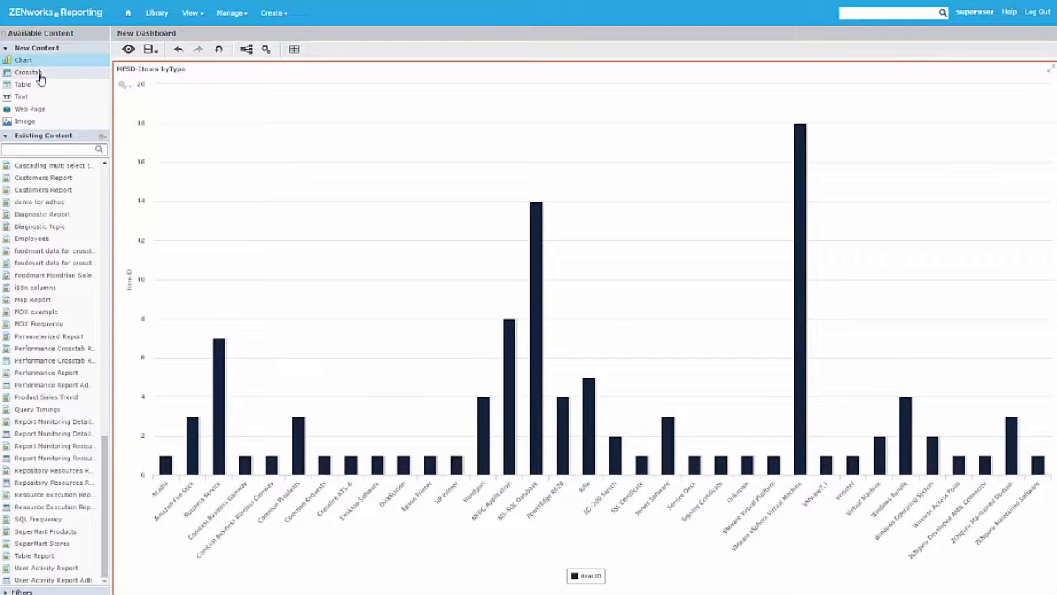
- Add a new crosstab dashlet beside the chart on the dashboard, using MFSD Domain as its data source
{"action": "left_click_drag", "start_coordinate": [35, 80], "coordinate": [812, 239]}
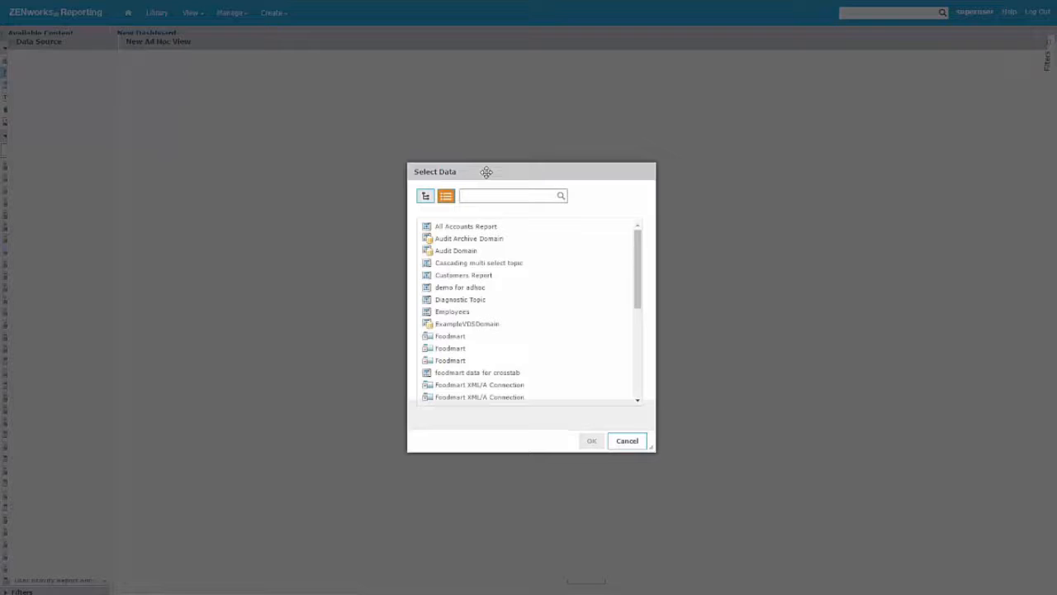
{"action": "left_click", "coordinate": [639, 321]}
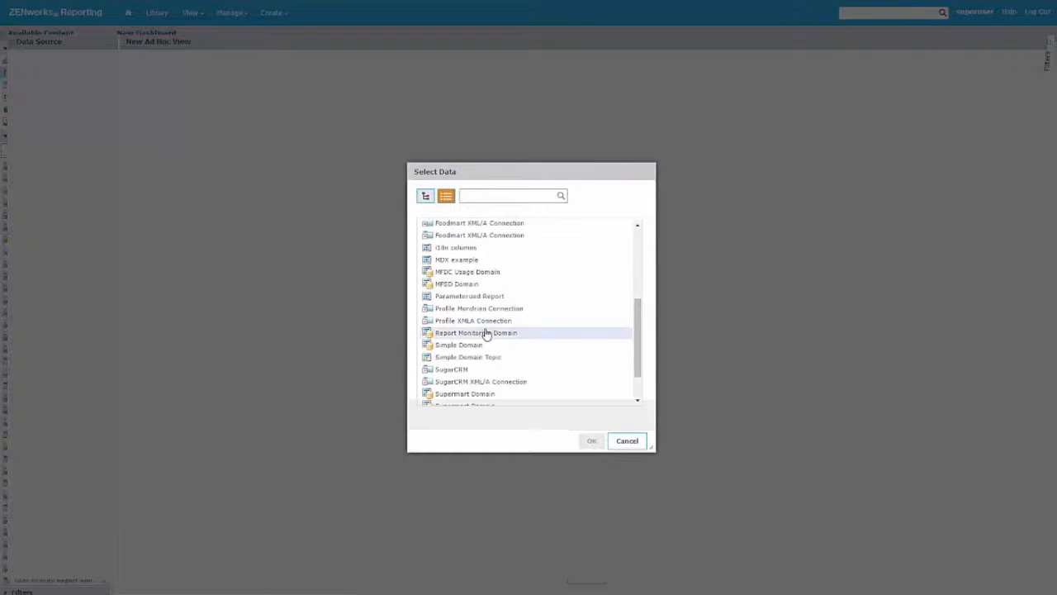
{"action": "left_click", "coordinate": [476, 286]}
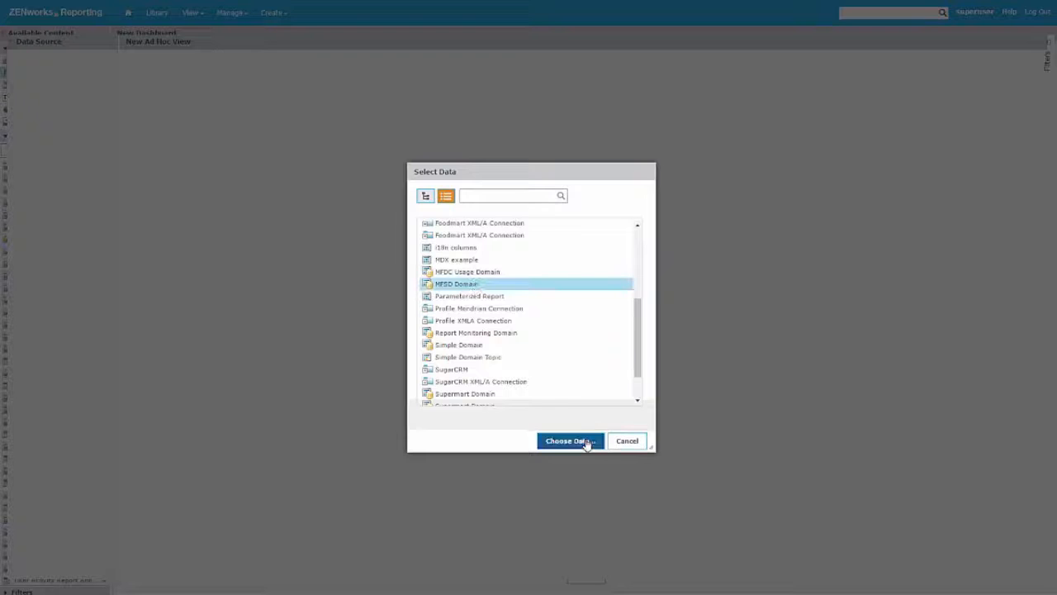
{"action": "left_click", "coordinate": [578, 441]}
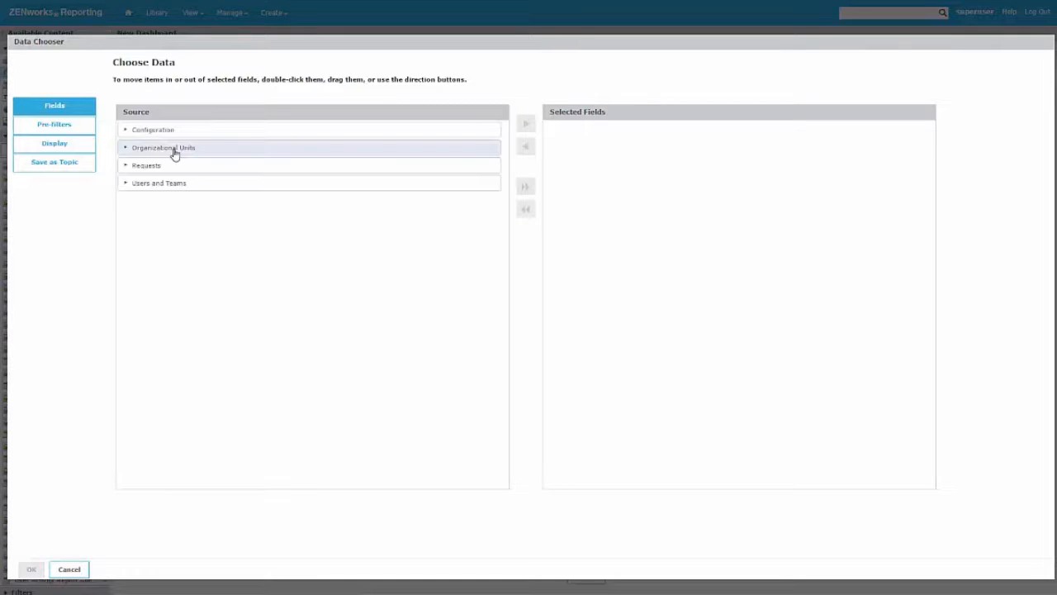
- Choose the Configuration and Requests sets as the crosstab's selected fields and open its ad hoc view
{"action": "left_click", "coordinate": [174, 170]}
{"action": "left_click", "coordinate": [498, 130], "text": "ctrl"}
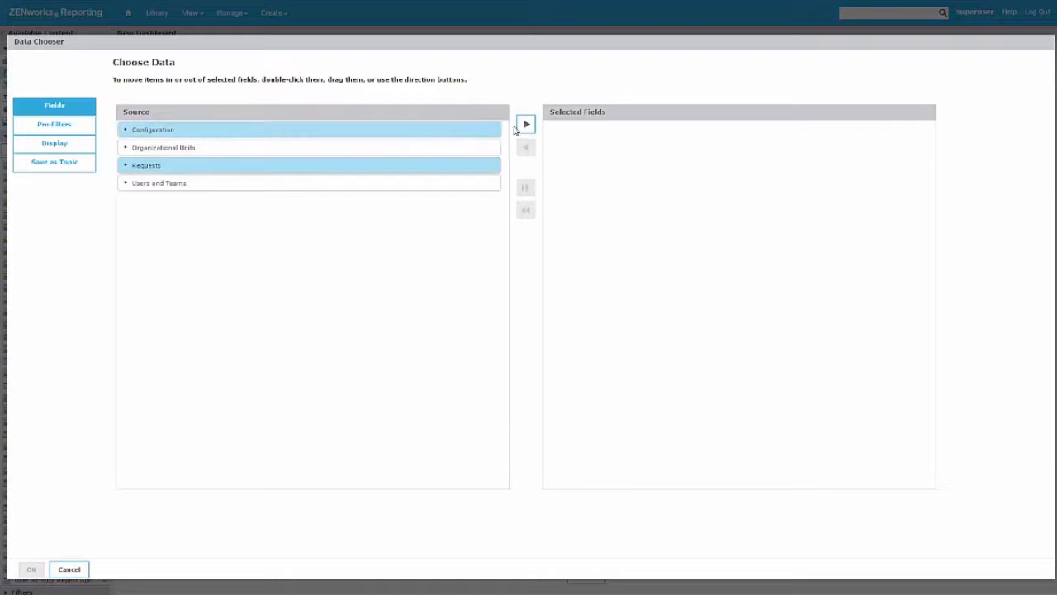
{"action": "left_click", "coordinate": [525, 123]}
{"action": "left_click", "coordinate": [609, 220]}
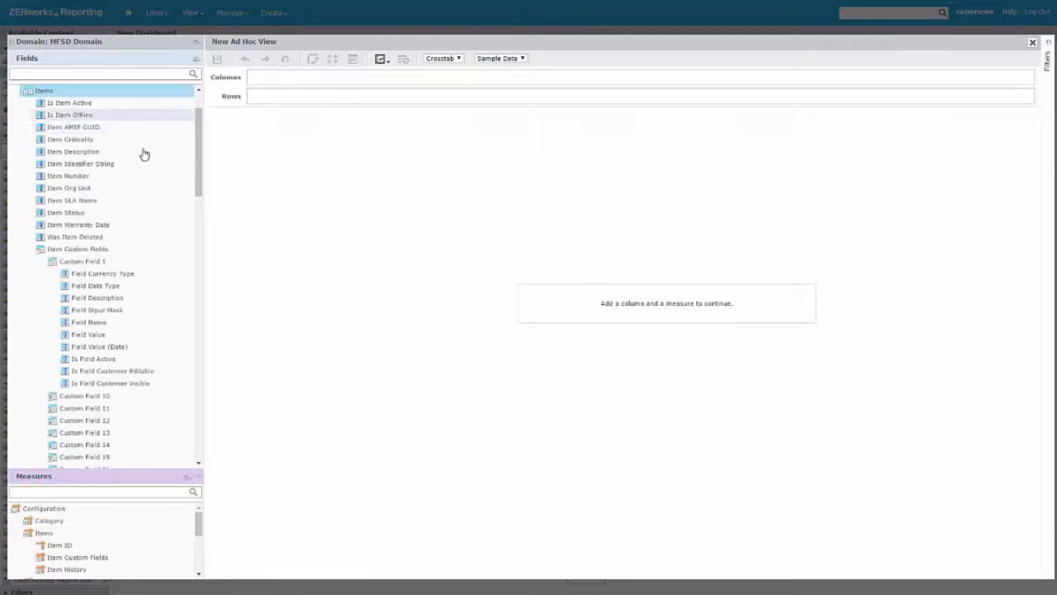
- Add the Request Type field from the Requests set to the crosstab's columns
{"action": "left_click_drag", "start_coordinate": [200, 168], "coordinate": [200, 396]}
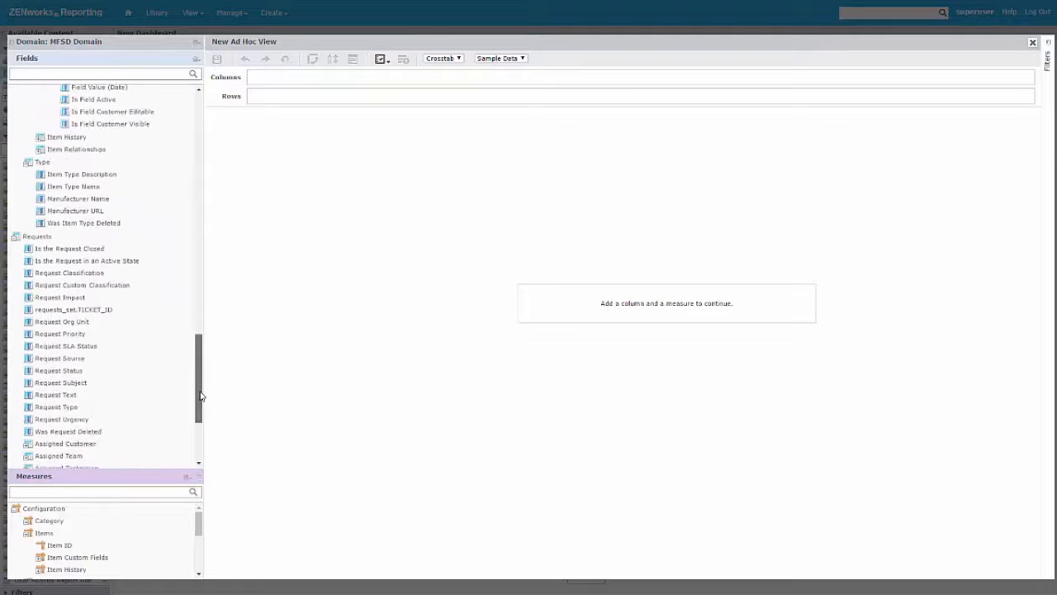
{"action": "right_click", "coordinate": [77, 407]}
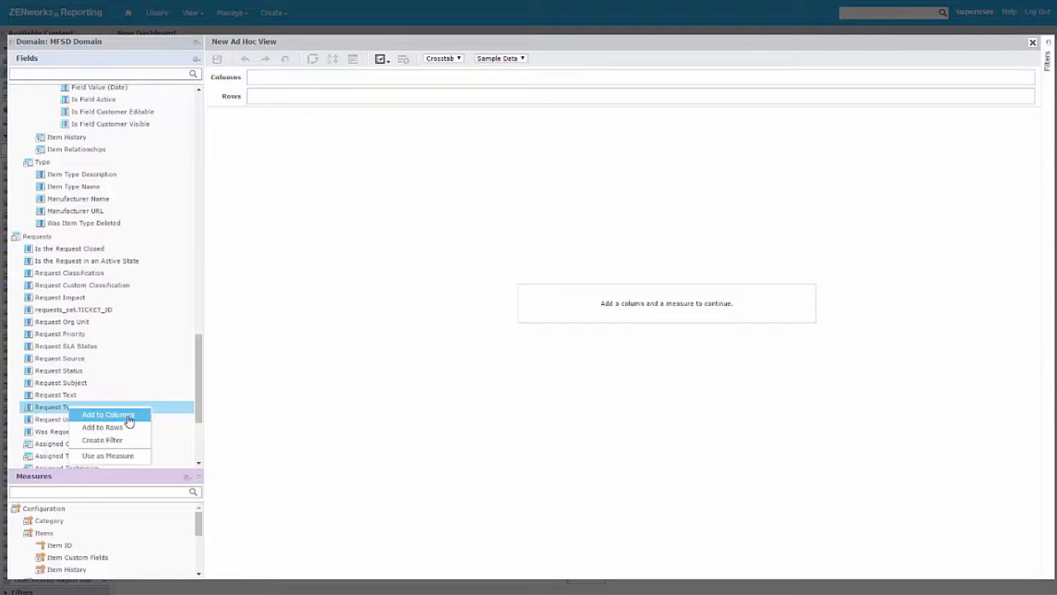
{"action": "left_click", "coordinate": [128, 420]}
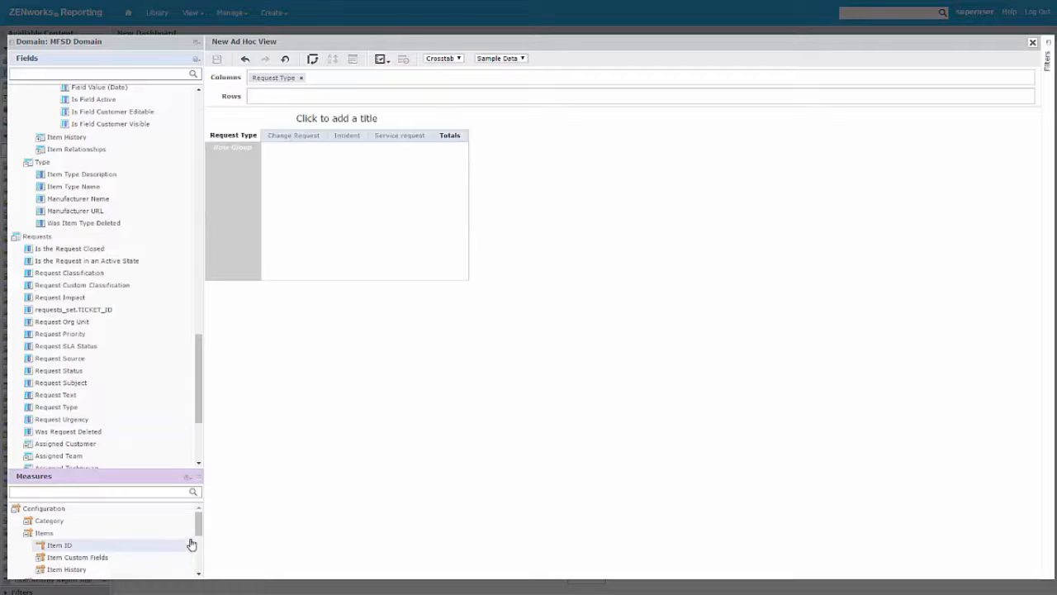
- Add the Number of Requests measure to the crosstab's columns and place Request Type in its rows
{"action": "left_click_drag", "start_coordinate": [198, 531], "coordinate": [200, 552]}
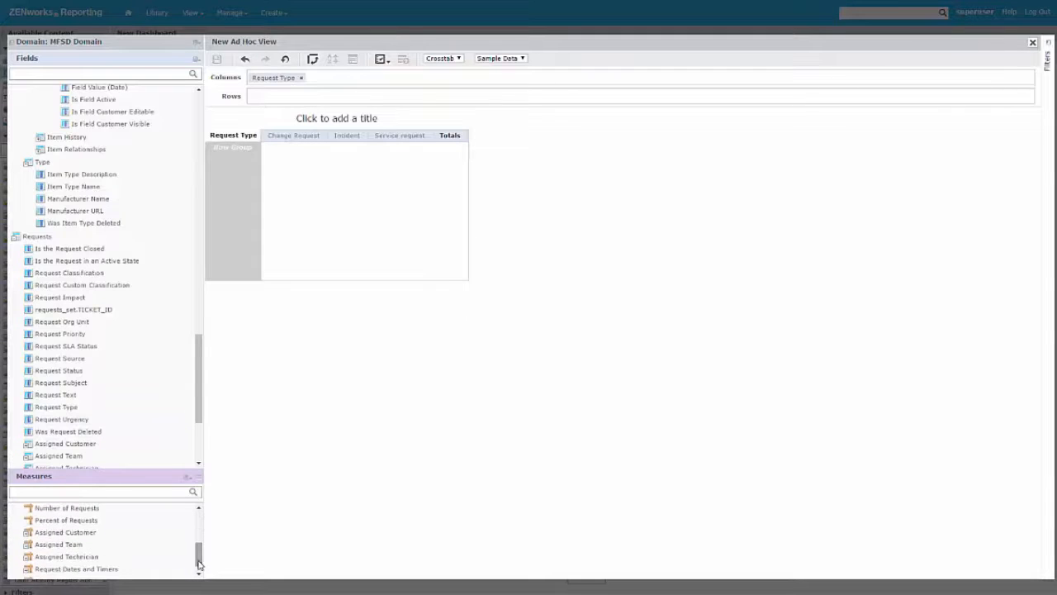
{"action": "right_click", "coordinate": [92, 509]}
{"action": "left_click", "coordinate": [129, 532]}
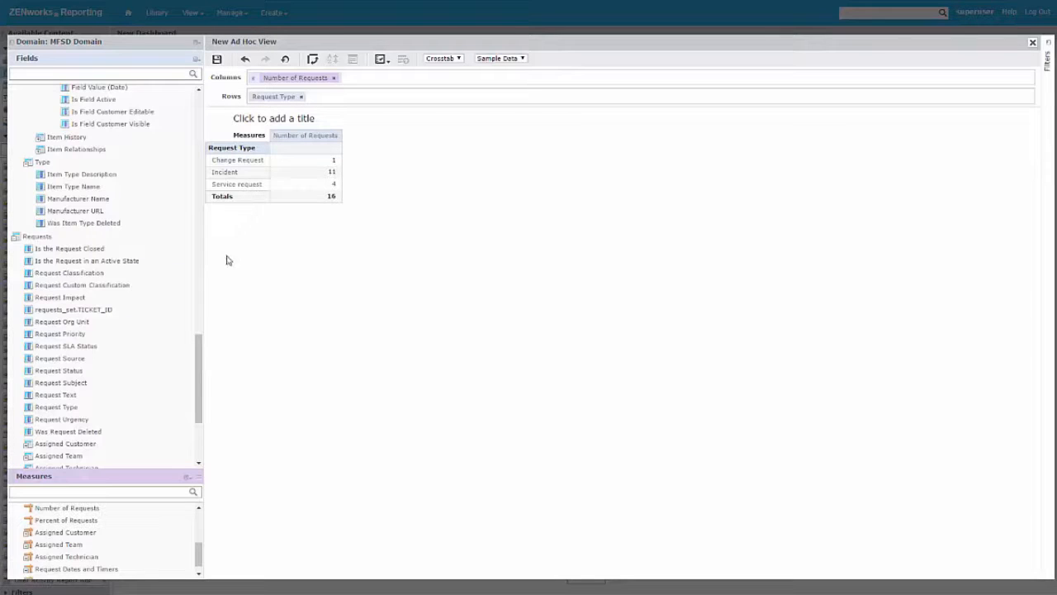
- Filter the crosstab by Item Type Name with the "is one of" operator, selecting all available item types, and apply the filter
{"action": "scroll", "coordinate": [93, 322], "scroll_direction": "up", "scroll_amount": 3}
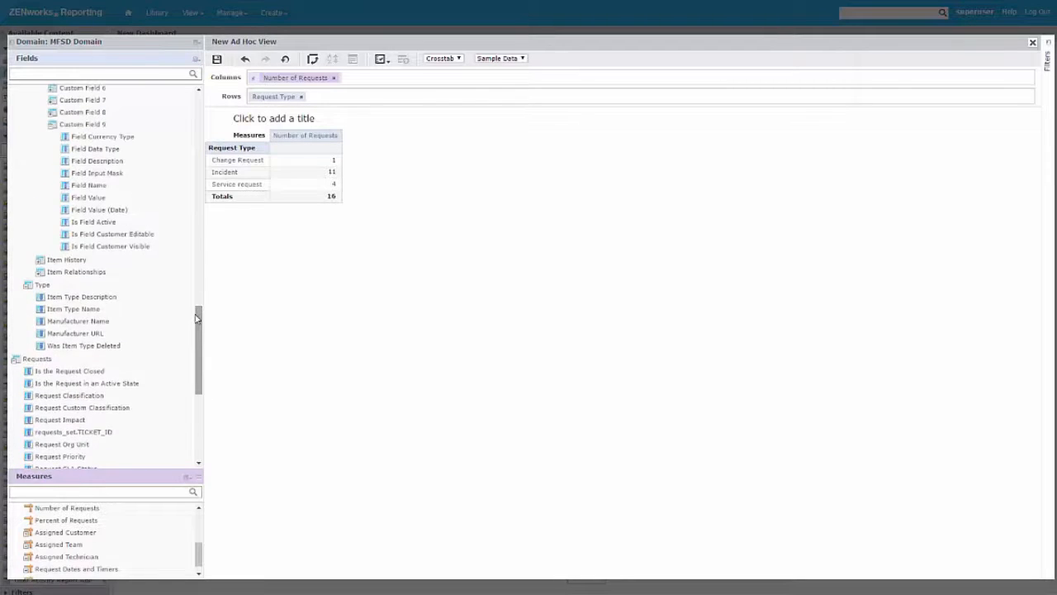
{"action": "left_click", "coordinate": [87, 310]}
{"action": "right_click", "coordinate": [88, 316]}
{"action": "left_click", "coordinate": [141, 349]}
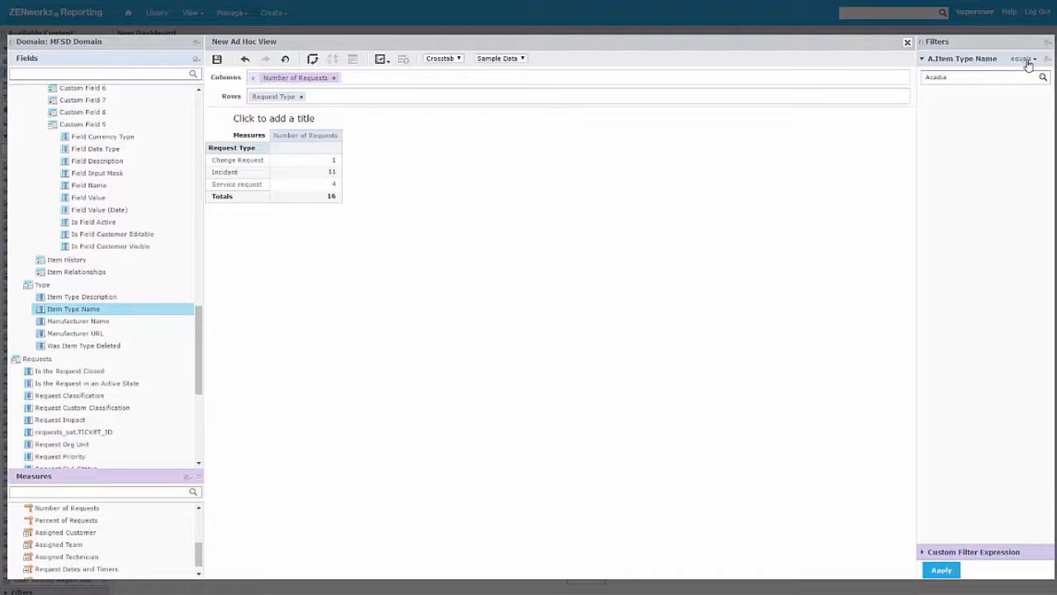
{"action": "left_click", "coordinate": [1025, 60]}
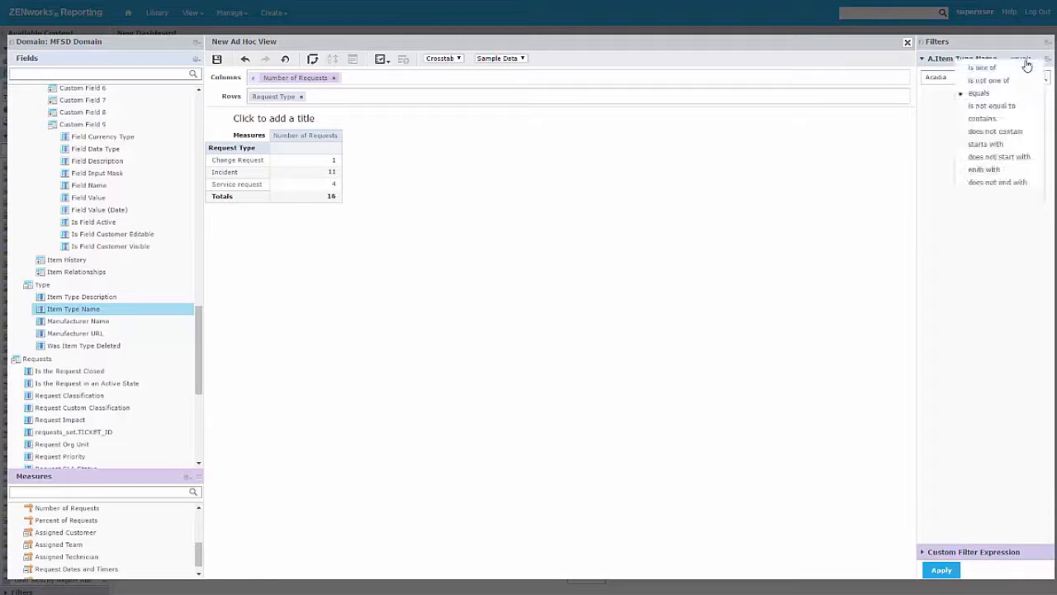
{"action": "left_click", "coordinate": [983, 67]}
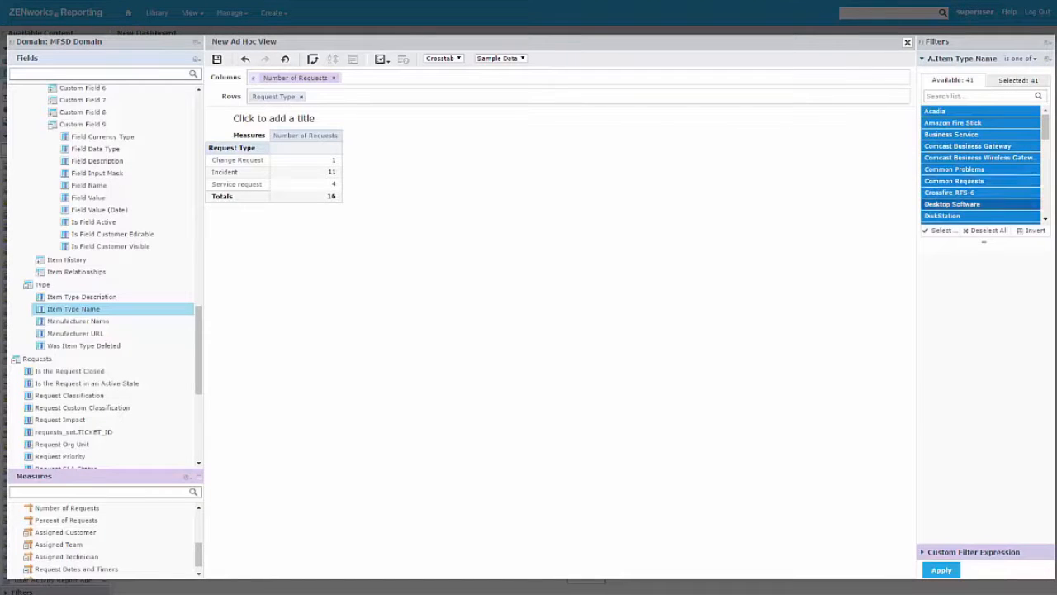
{"action": "left_click", "coordinate": [938, 576]}
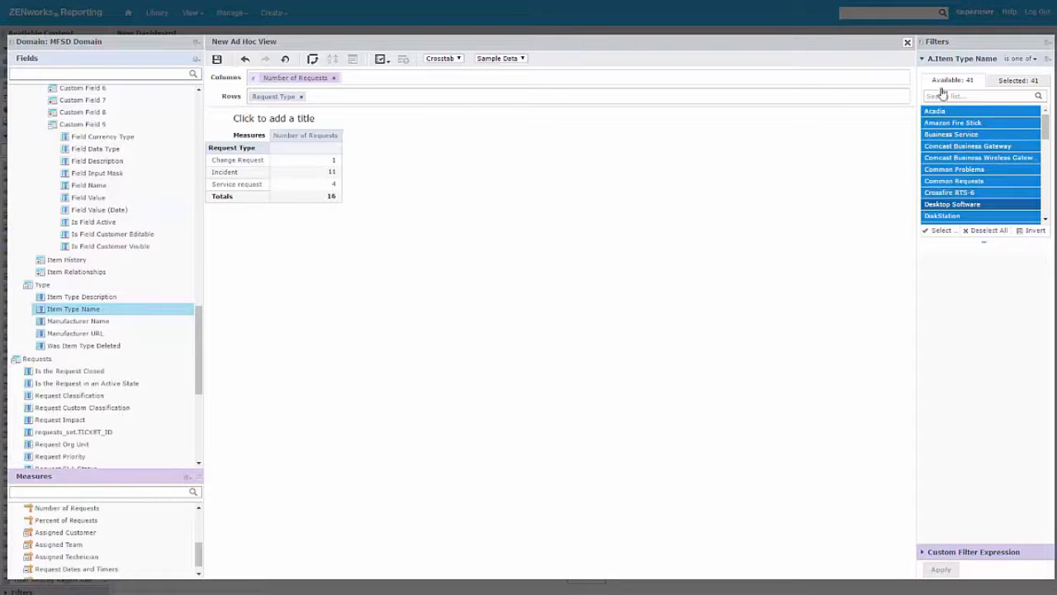
- Title the crosstab "Requests by Item TYpe"
{"action": "left_click", "coordinate": [267, 118]}
{"action": "type", "text": "R"}
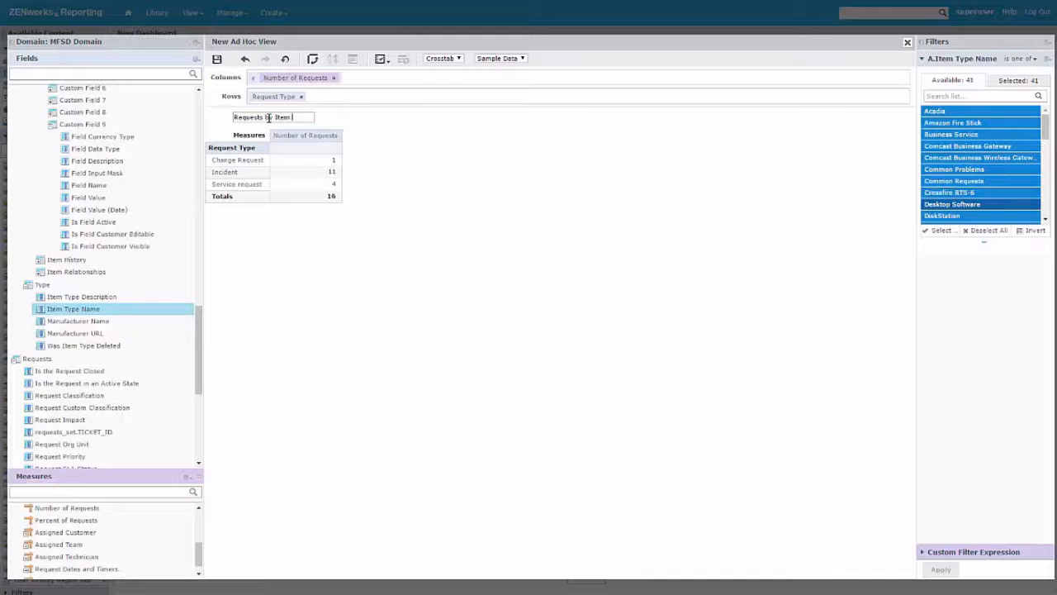
{"action": "type", "text": "equests by Item TYpe"}
{"action": "key", "text": "Return"}
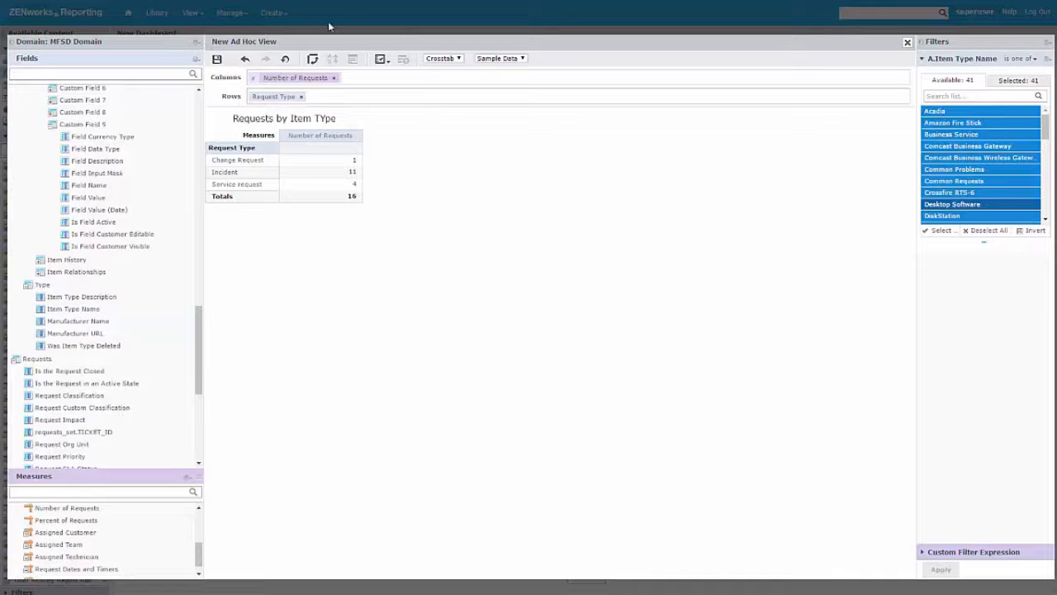
- Save the crosstab to the dashboard as a dashlet named "Request by Item Type"
{"action": "left_click", "coordinate": [216, 59]}
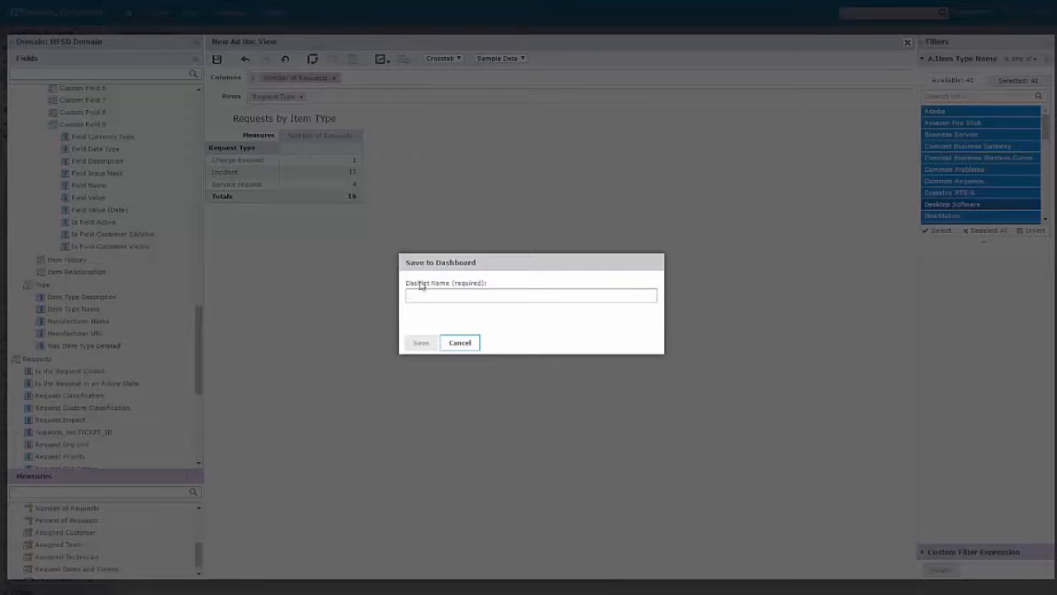
{"action": "type", "text": "Reqeusts"}
{"action": "key", "text": "BackSpace"}
{"action": "key", "text": "BackSpace"}
{"action": "key", "text": "BackSpace"}
{"action": "key", "text": "BackSpace"}
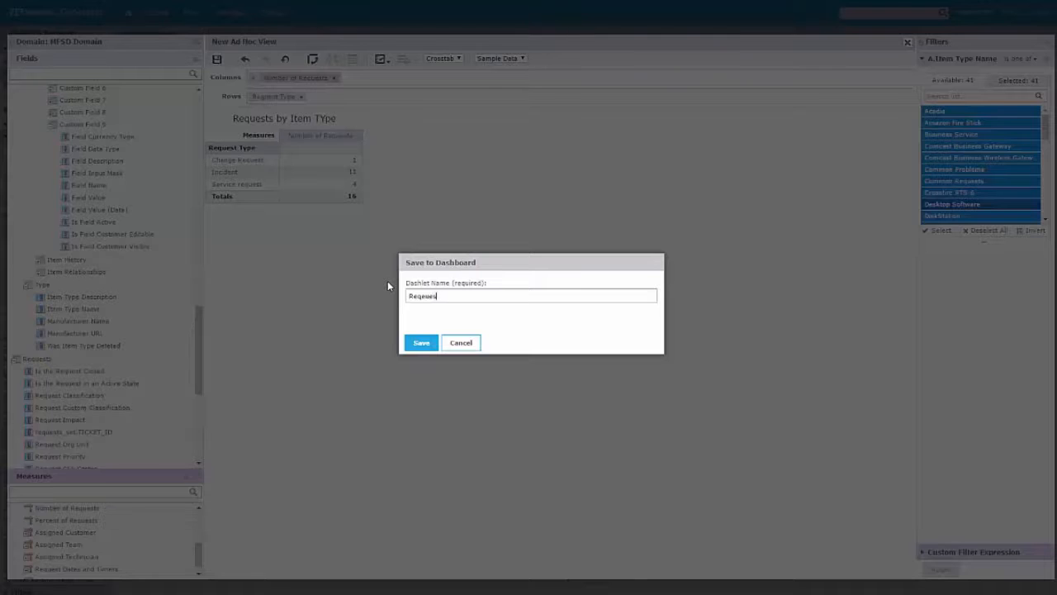
{"action": "key", "text": "BackSpace"}
{"action": "type", "text": "uest by Item Type"}
{"action": "left_click", "coordinate": [421, 343]}
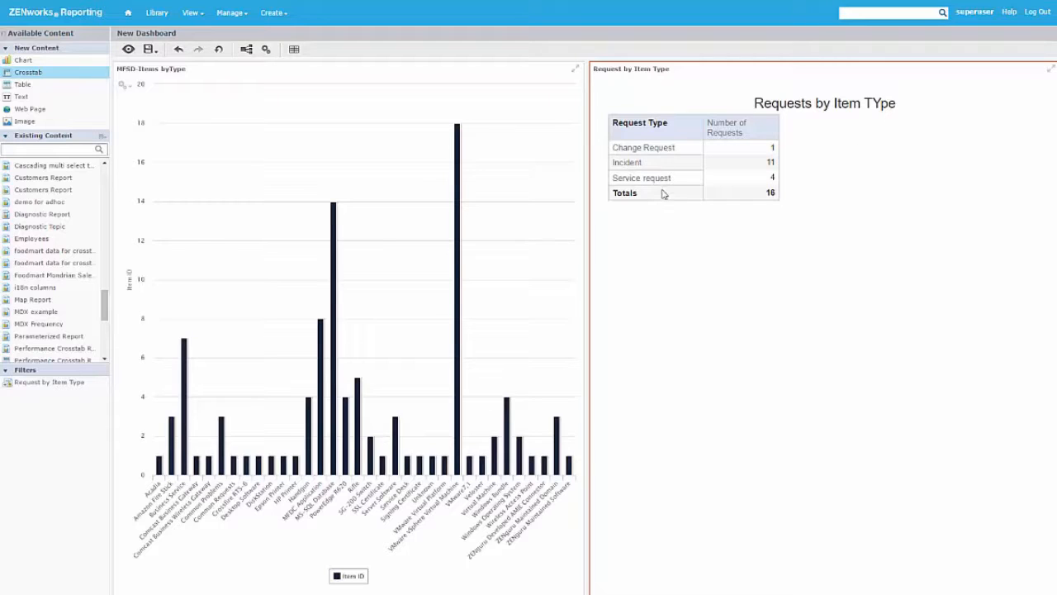
- Enable chart hyperlinks on the MFSD-Items byType dashlet with the Update dashboard action, and open the Filter Manager to create its links
{"action": "right_click", "coordinate": [358, 225]}
{"action": "left_click", "coordinate": [380, 232]}
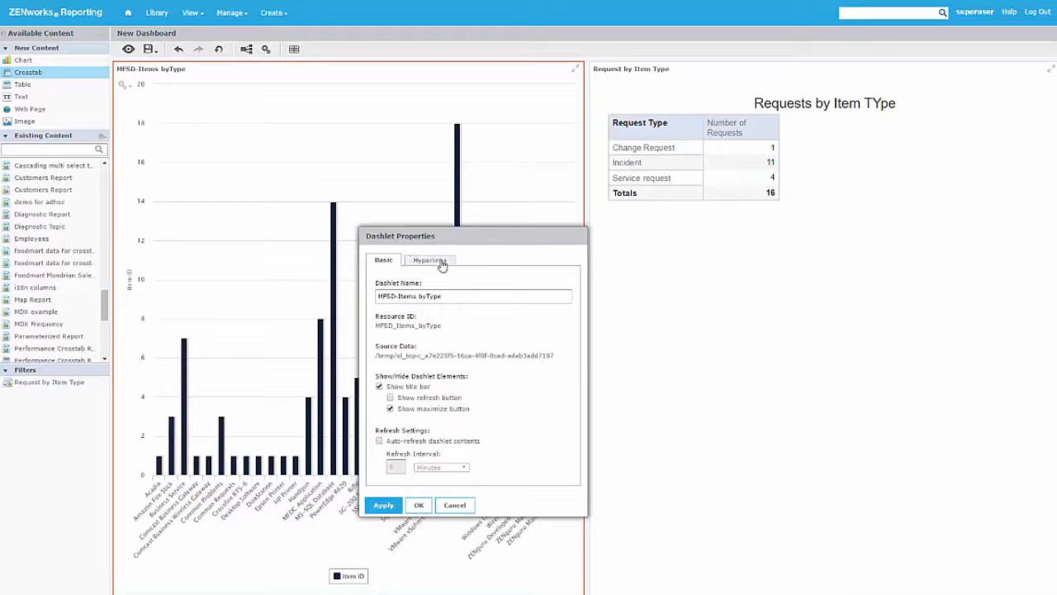
{"action": "left_click", "coordinate": [434, 262]}
{"action": "left_click", "coordinate": [421, 295]}
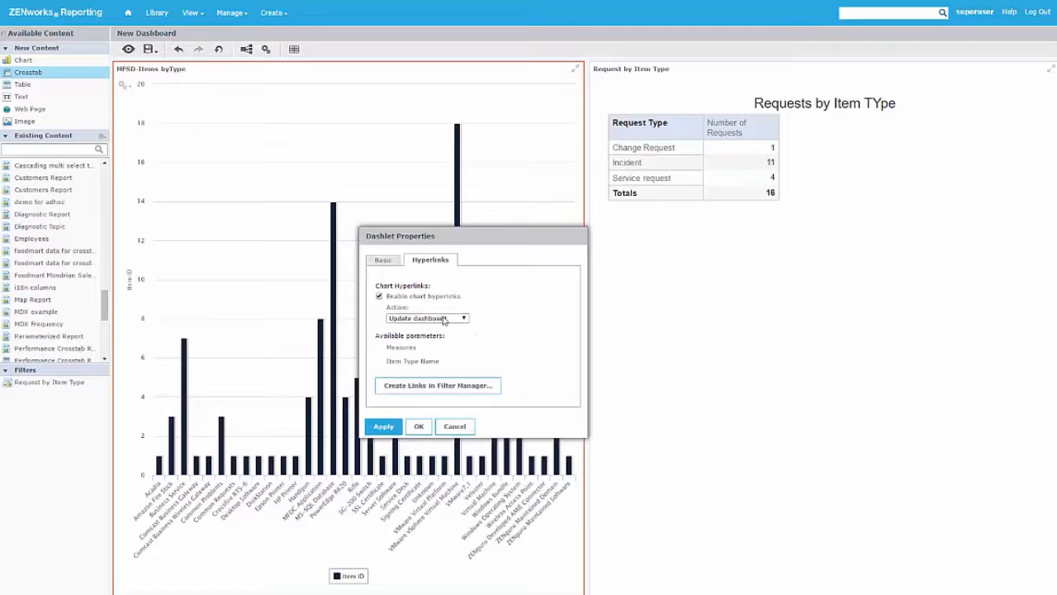
{"action": "left_click", "coordinate": [445, 386]}
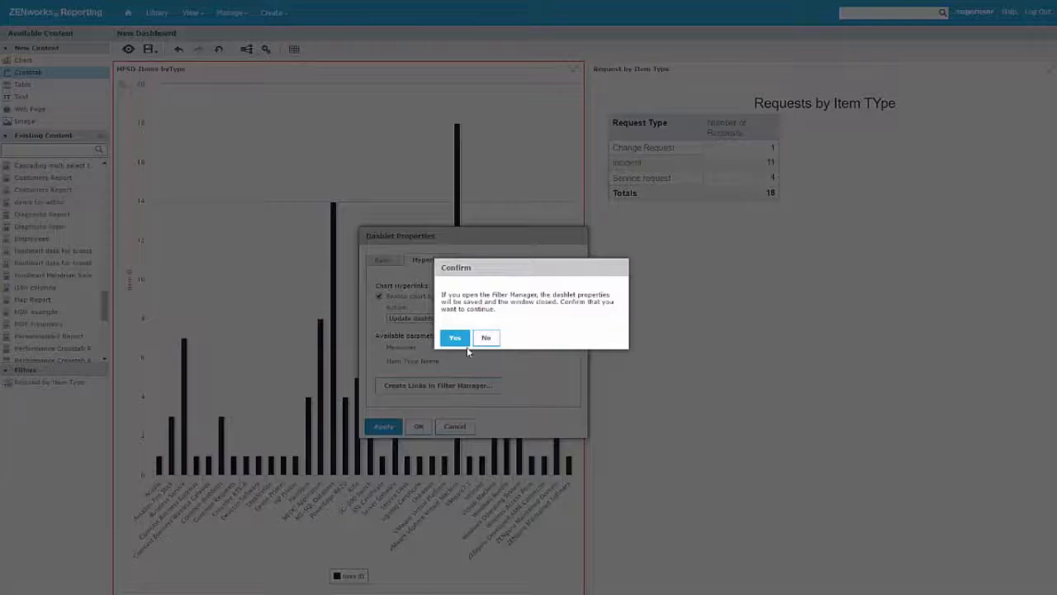
{"action": "left_click", "coordinate": [455, 338]}
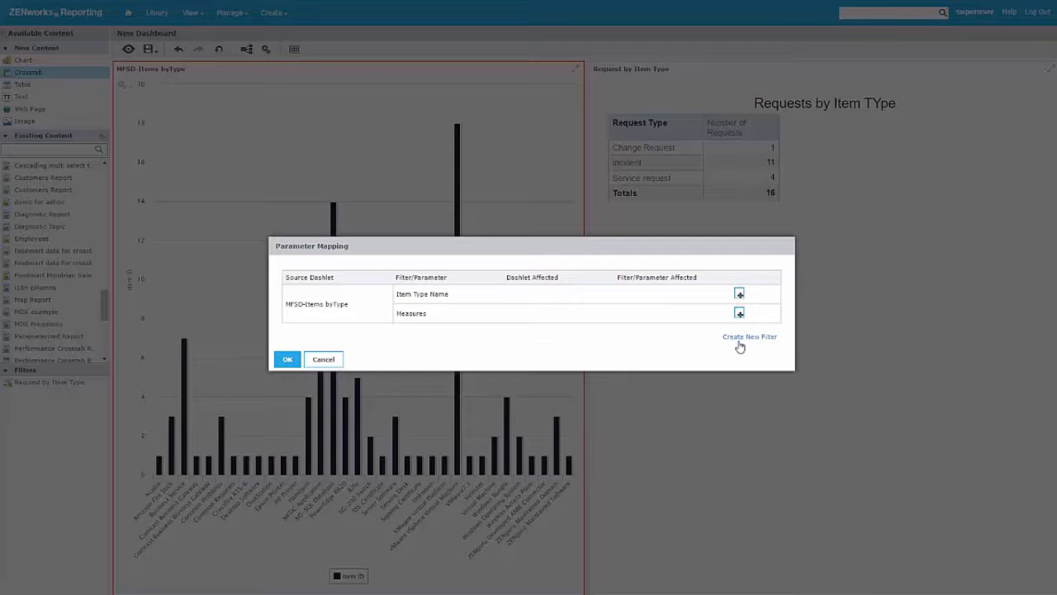
- Map the chart's Item Type Name parameter to the Item Type Name filter of the Request by Item Type dashlet
{"action": "left_click", "coordinate": [739, 294]}
{"action": "left_click", "coordinate": [594, 299]}
{"action": "left_click", "coordinate": [570, 312]}
{"action": "left_click", "coordinate": [672, 295]}
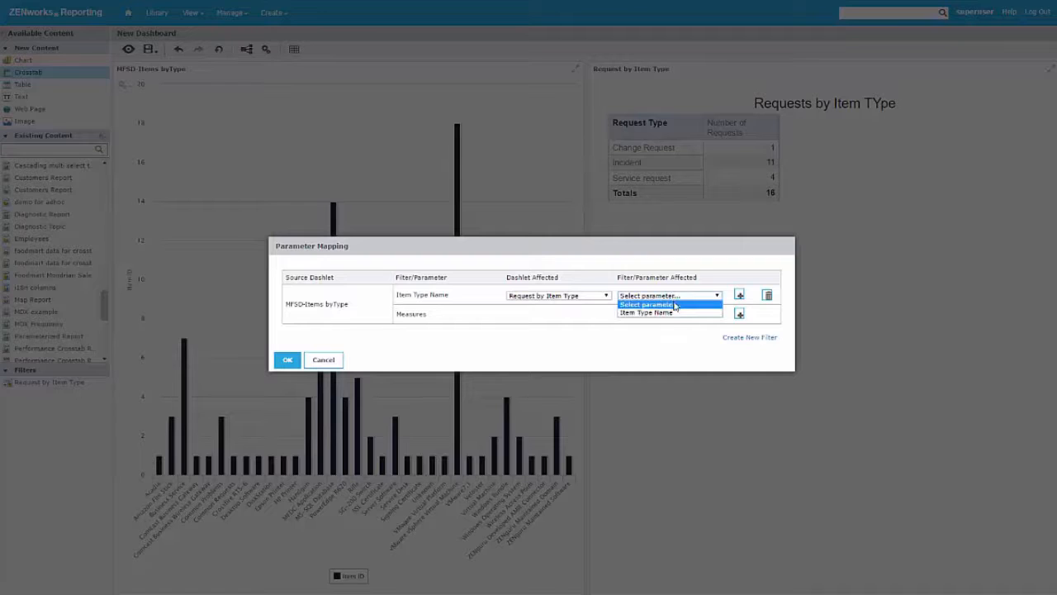
{"action": "left_click", "coordinate": [673, 313]}
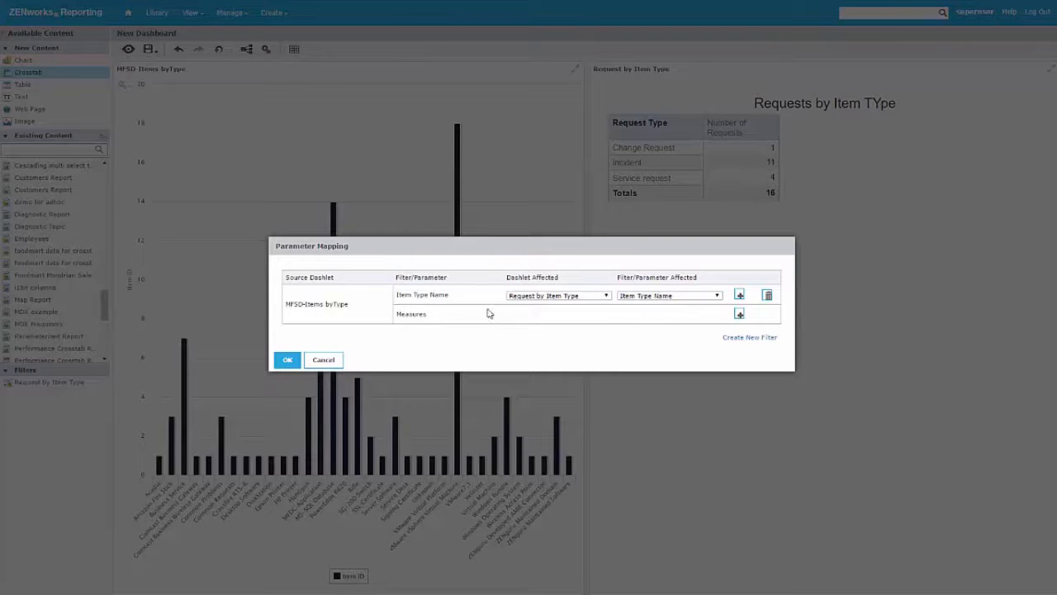
{"action": "left_click", "coordinate": [287, 360]}
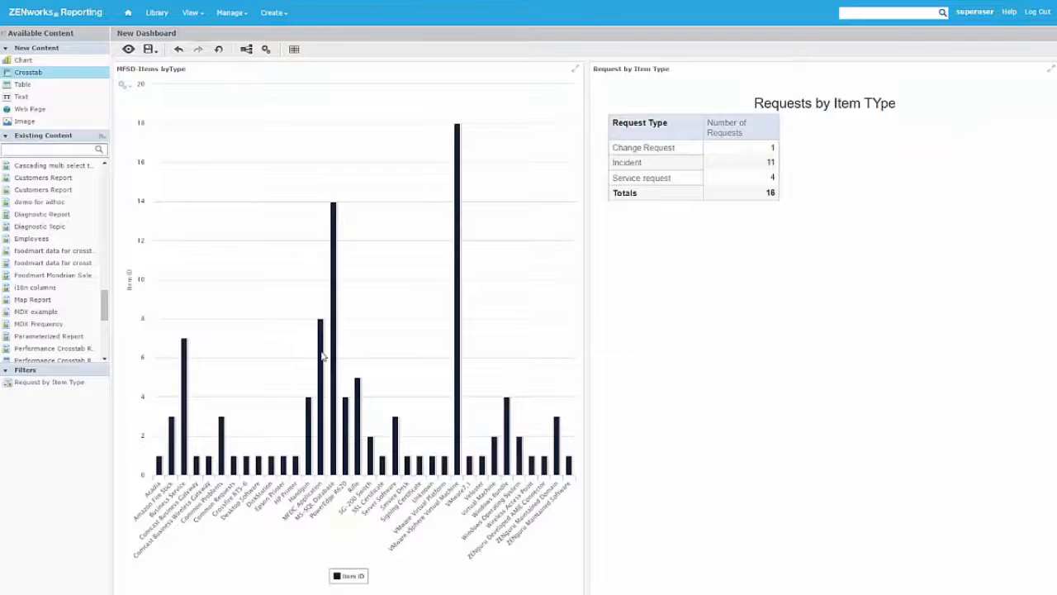
- Preview the dashboard, test the chart link with the MFDC Application bar, and return to the designer
{"action": "left_click", "coordinate": [128, 50]}
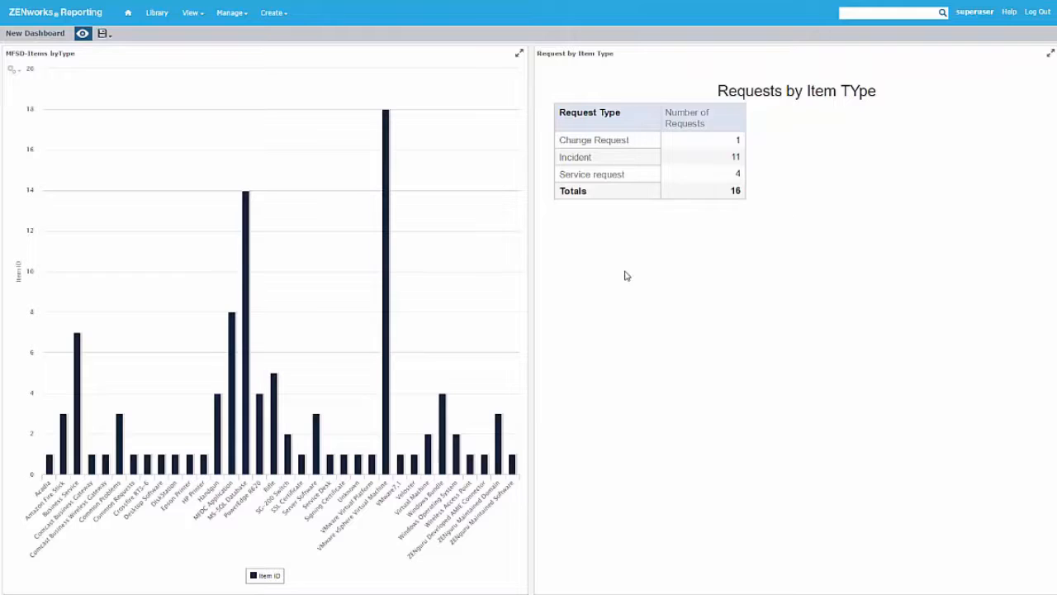
{"action": "left_click", "coordinate": [232, 468]}
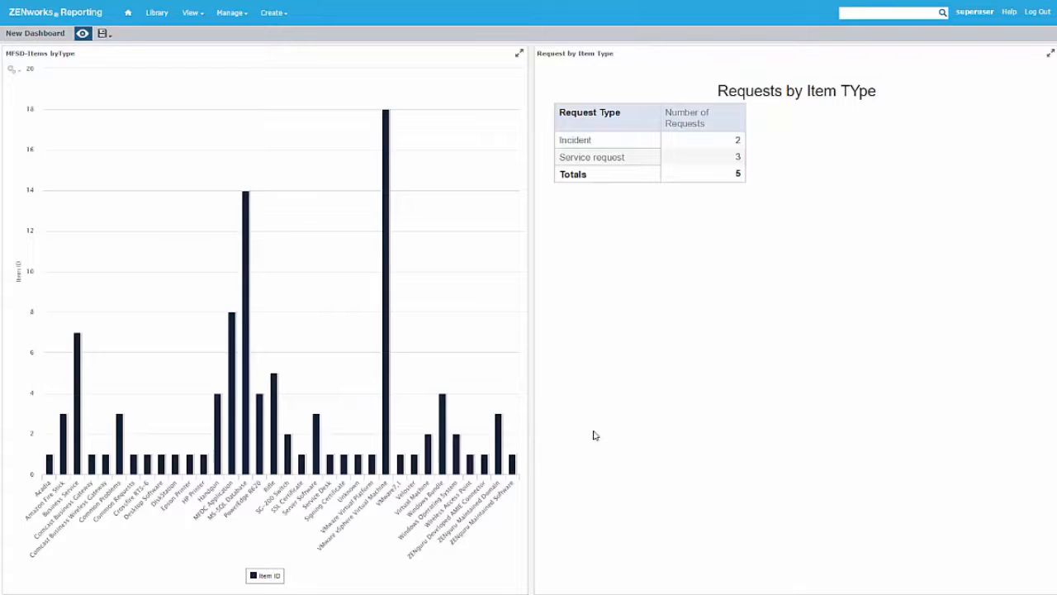
{"action": "left_click", "coordinate": [99, 33]}
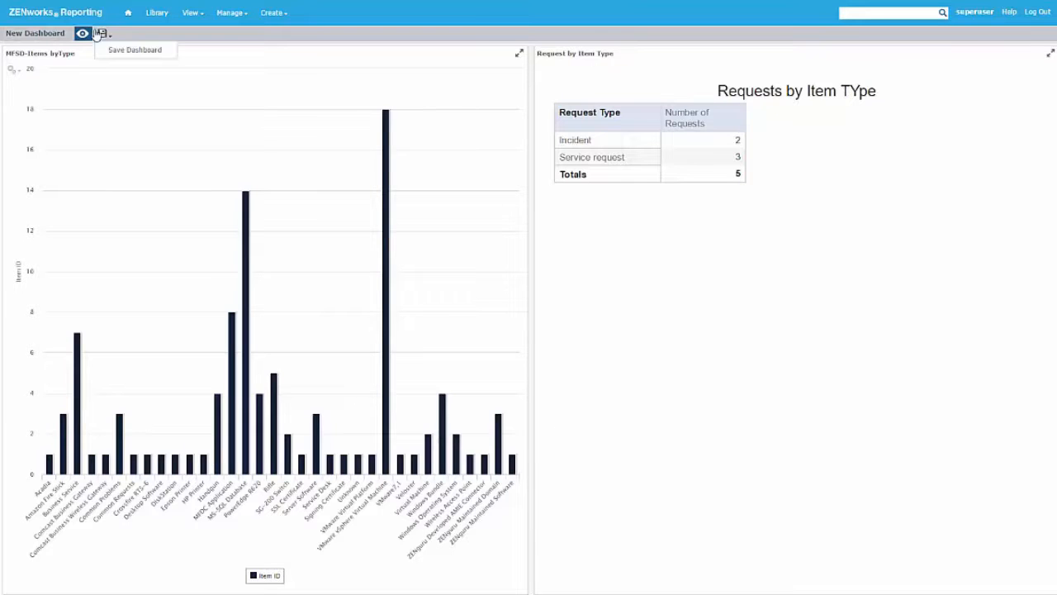
{"action": "left_click", "coordinate": [83, 33]}
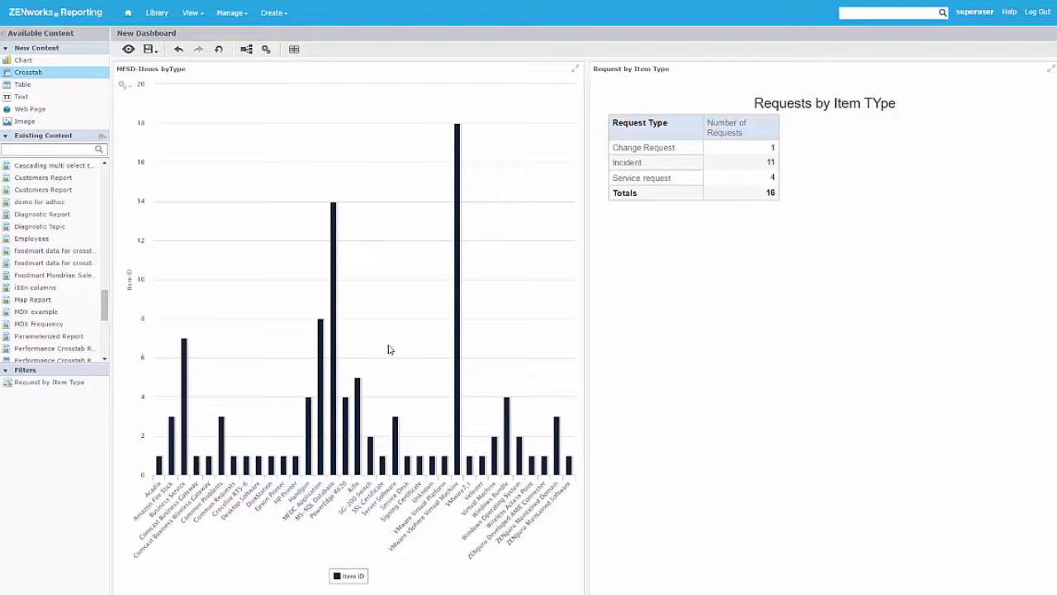
- Leave the new dashboard without saving and open the ZENguru EP Dashboard from the library for editing
{"action": "left_click", "coordinate": [130, 14]}
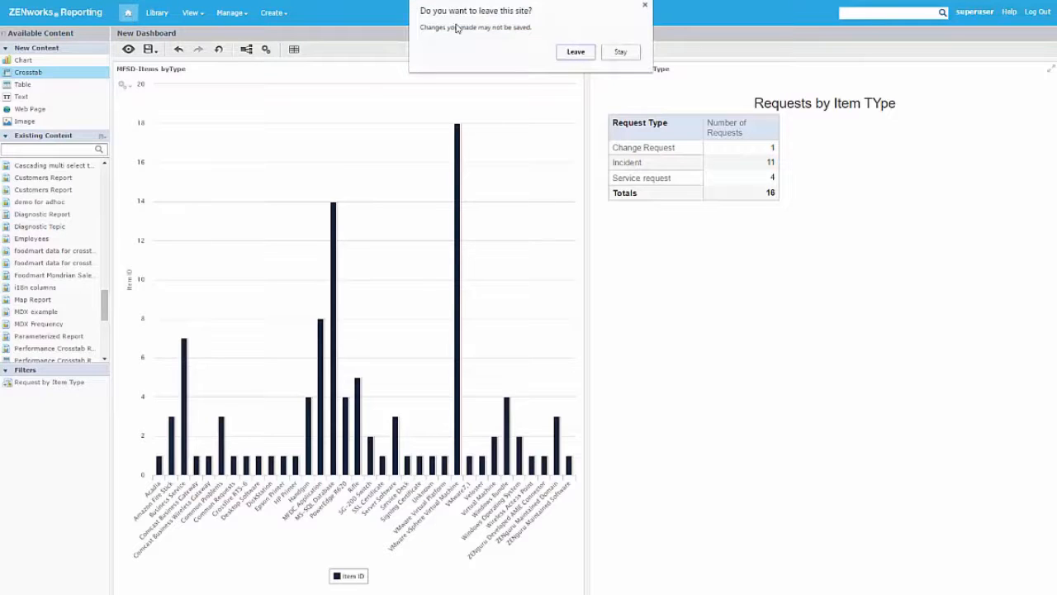
{"action": "left_click", "coordinate": [575, 52]}
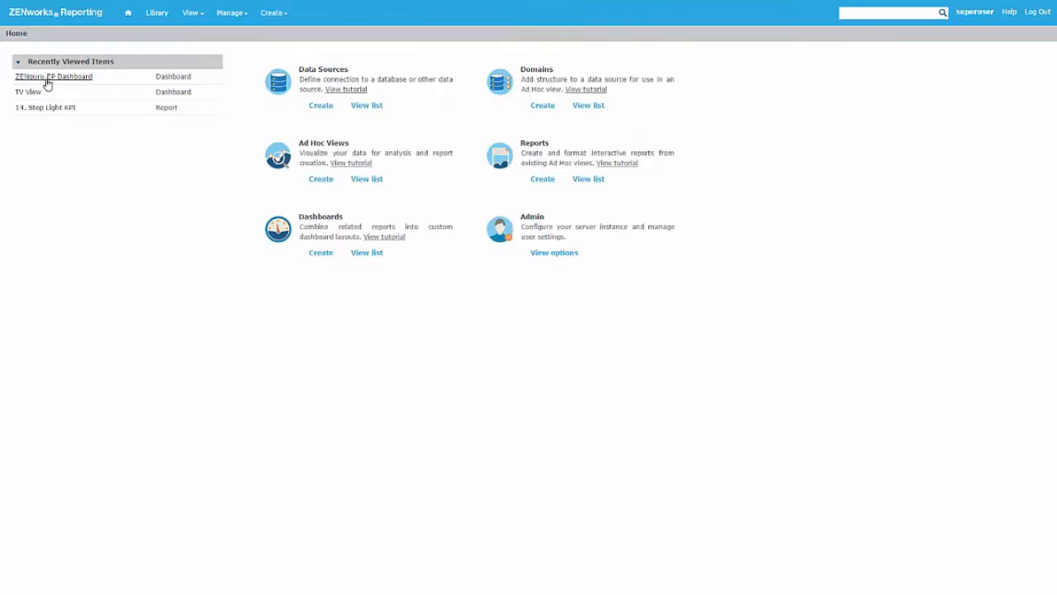
{"action": "left_click", "coordinate": [157, 13]}
{"action": "right_click", "coordinate": [92, 66]}
{"action": "left_click", "coordinate": [139, 96]}
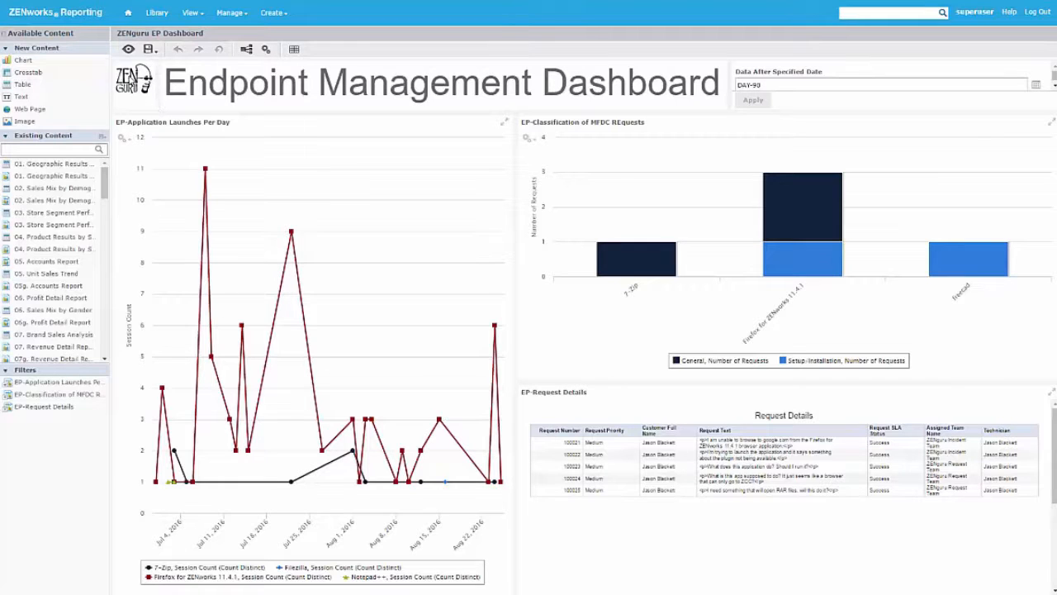
- Open the properties of the logo image dashlet and examine its repository URI
{"action": "right_click", "coordinate": [136, 98]}
{"action": "left_click", "coordinate": [138, 71]}
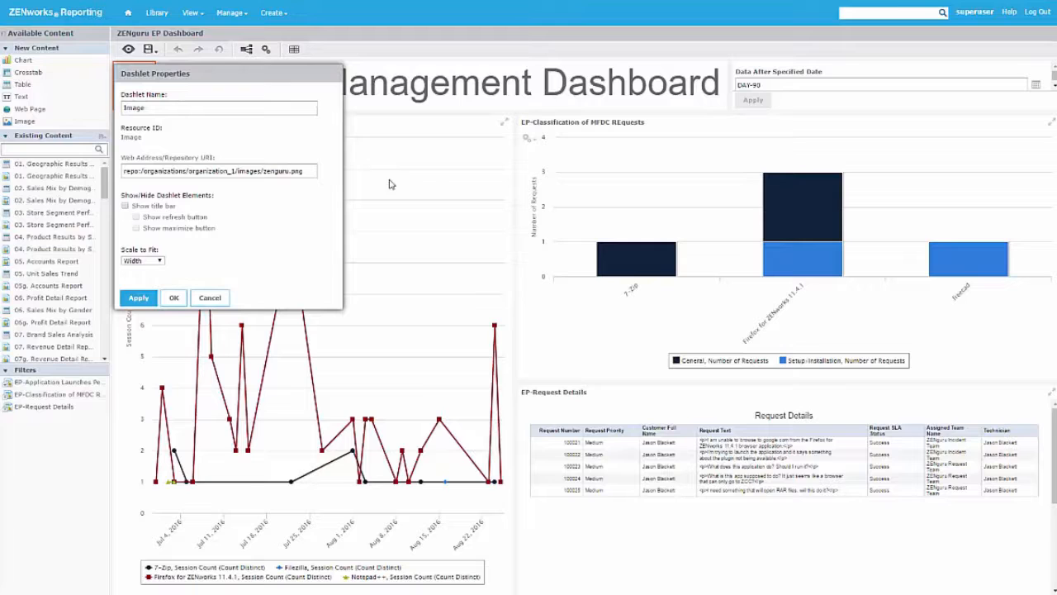
{"action": "left_click_drag", "start_coordinate": [122, 171], "coordinate": [142, 172]}
{"action": "left_click", "coordinate": [142, 171]}
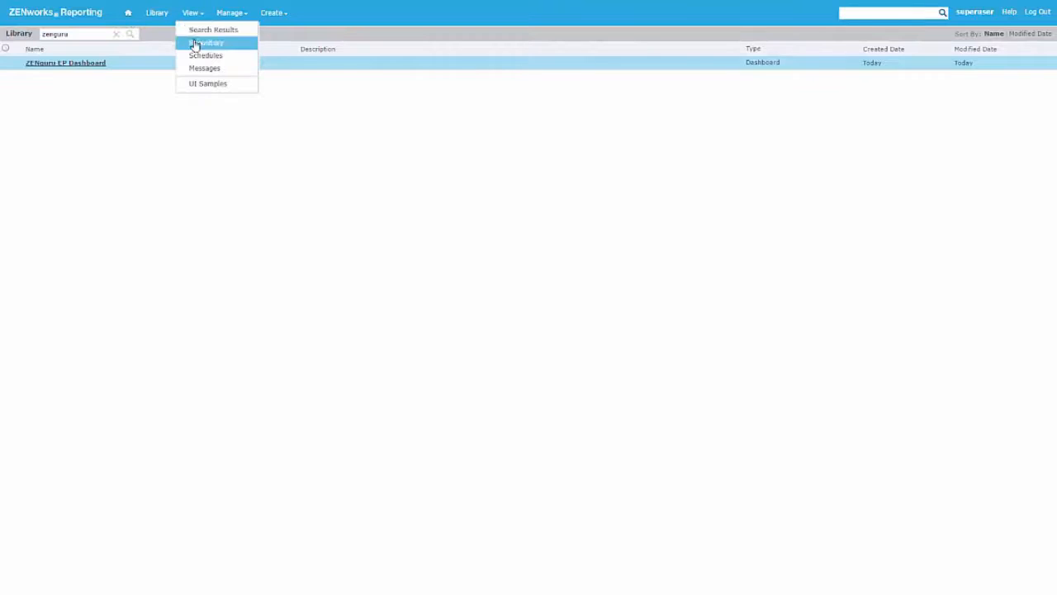
- Check the path of zenguru.png in the repository's Organization Images folder, and close the logo dashlet's properties
{"action": "left_click", "coordinate": [196, 44]}
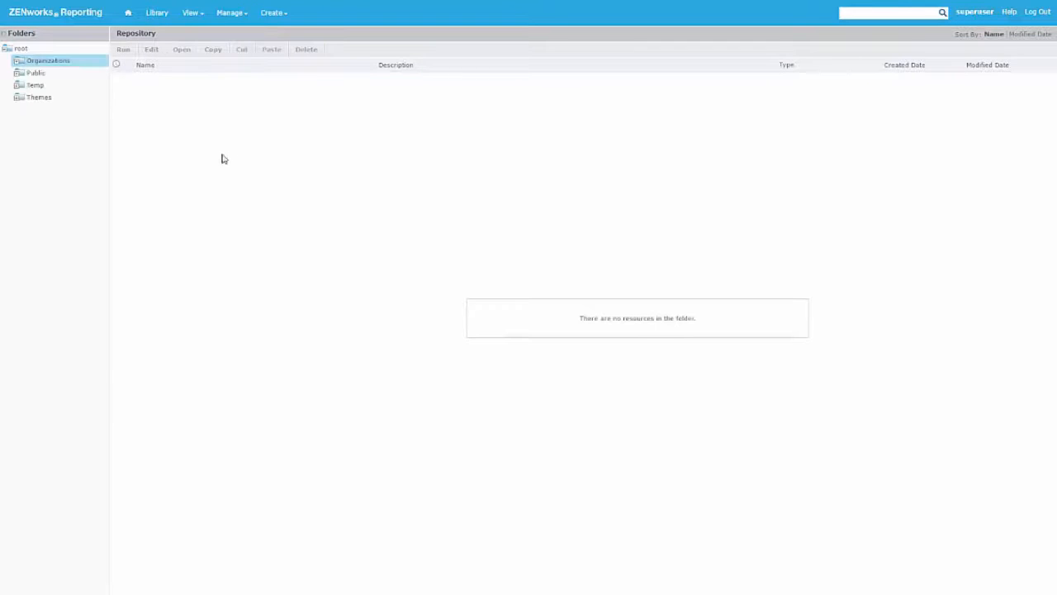
{"action": "left_click", "coordinate": [31, 85]}
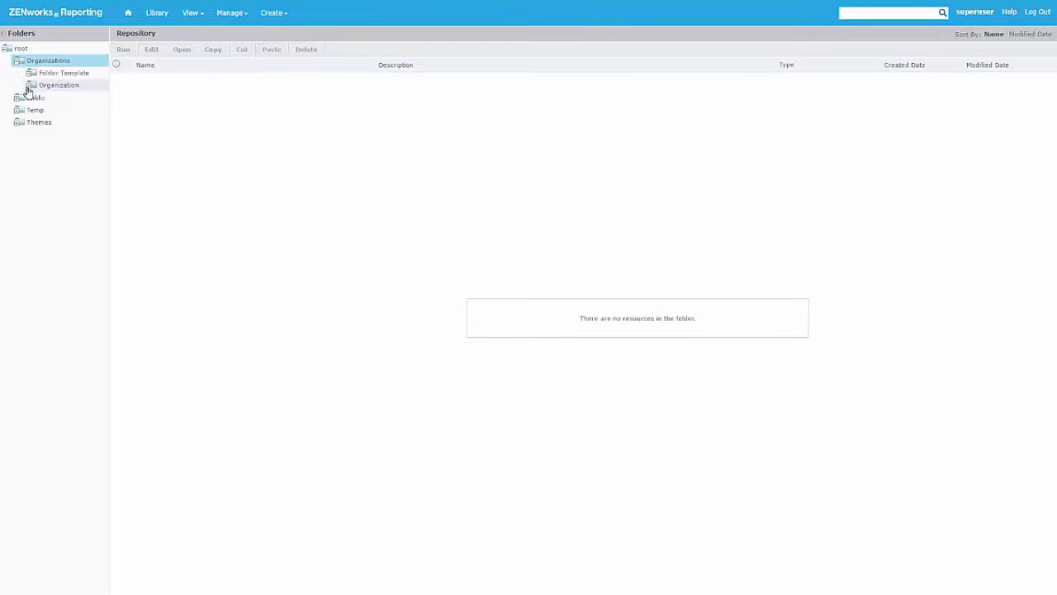
{"action": "left_click", "coordinate": [56, 171]}
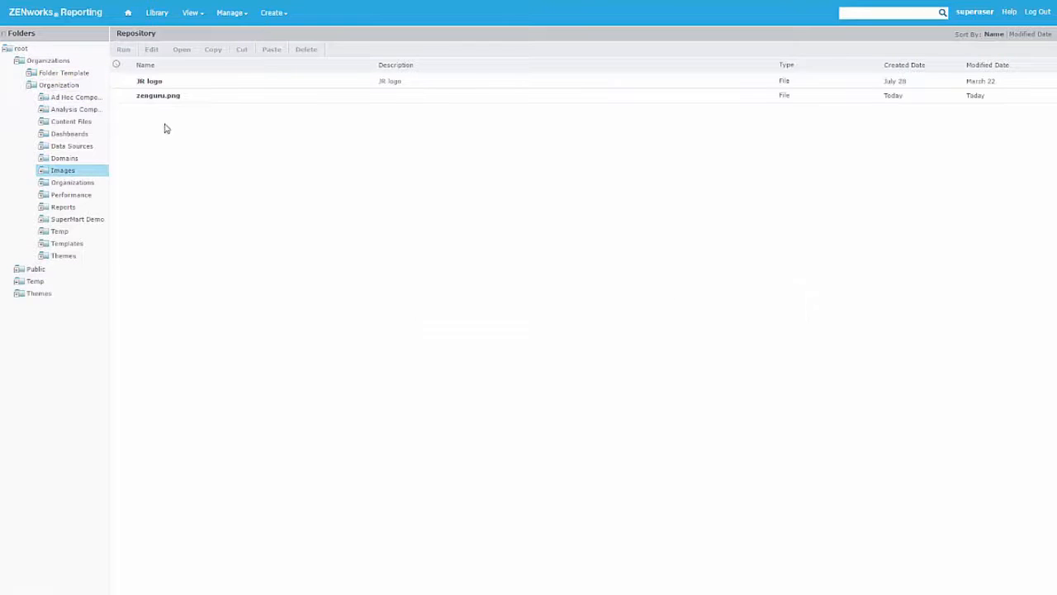
{"action": "left_click", "coordinate": [153, 100]}
{"action": "right_click", "coordinate": [153, 101]}
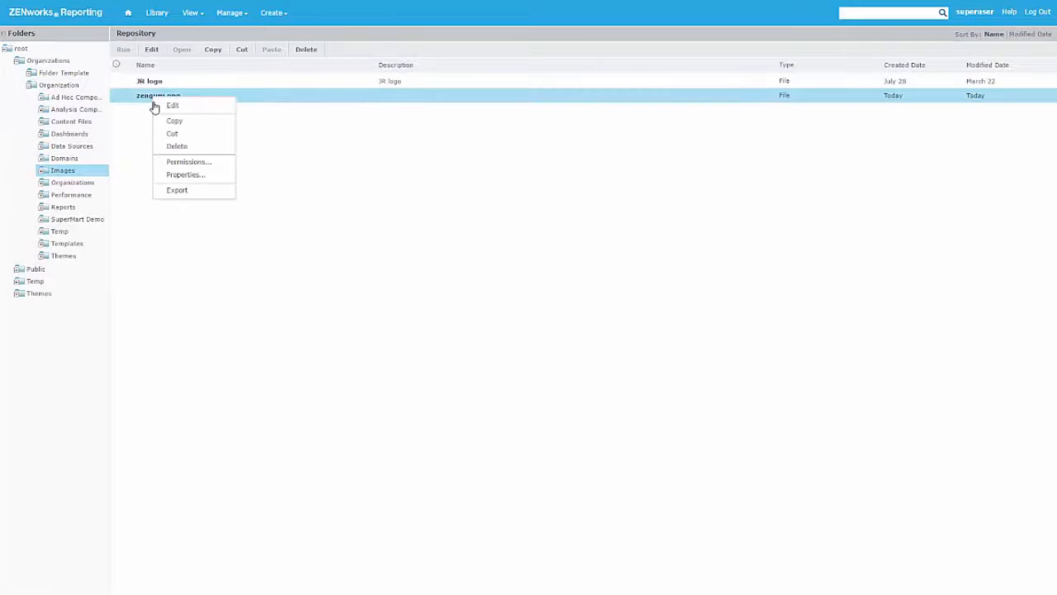
{"action": "left_click", "coordinate": [170, 173]}
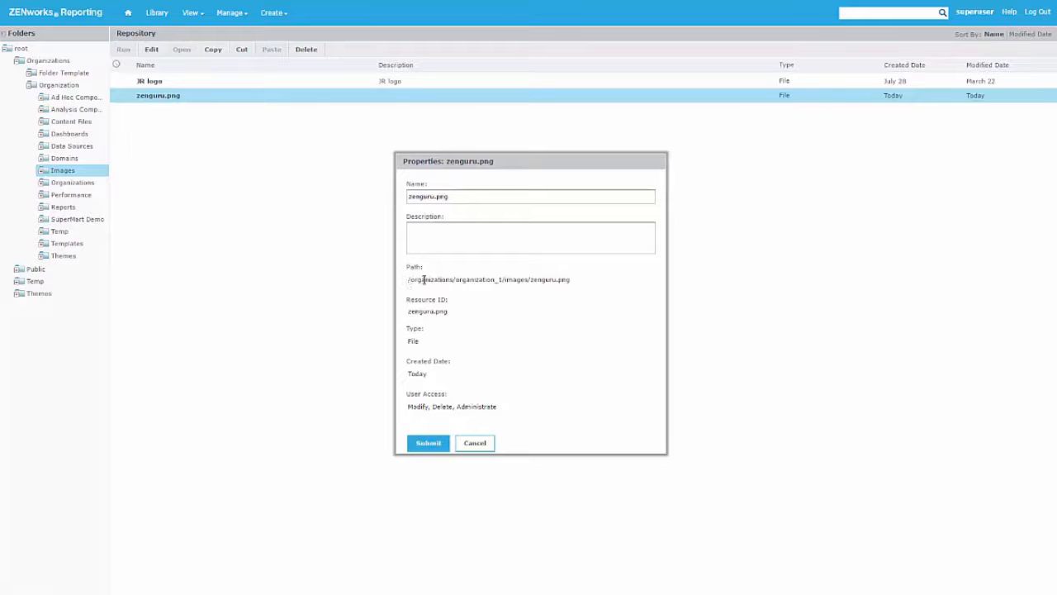
{"action": "left_click_drag", "start_coordinate": [569, 280], "coordinate": [398, 279]}
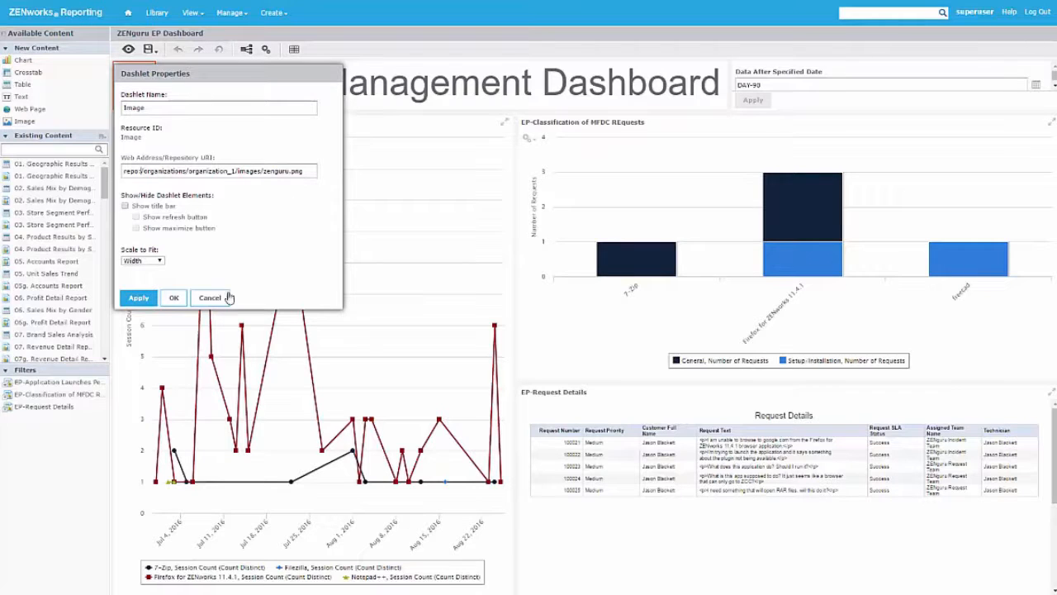
{"action": "left_click", "coordinate": [174, 299]}
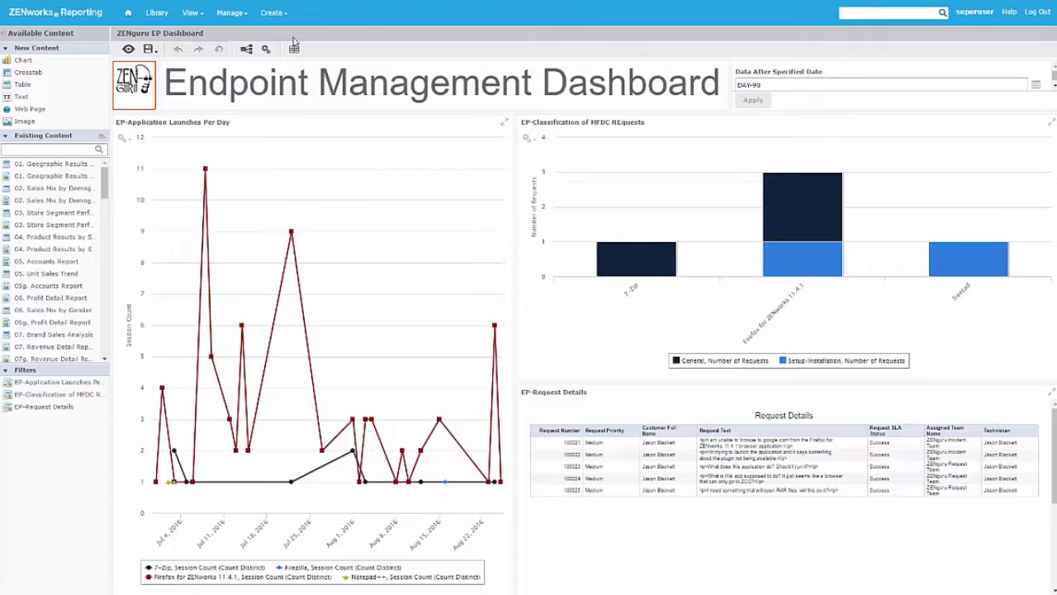
- Configure the dashboard properties to show the filter dashlet as a pop-up
{"action": "left_click", "coordinate": [265, 49]}
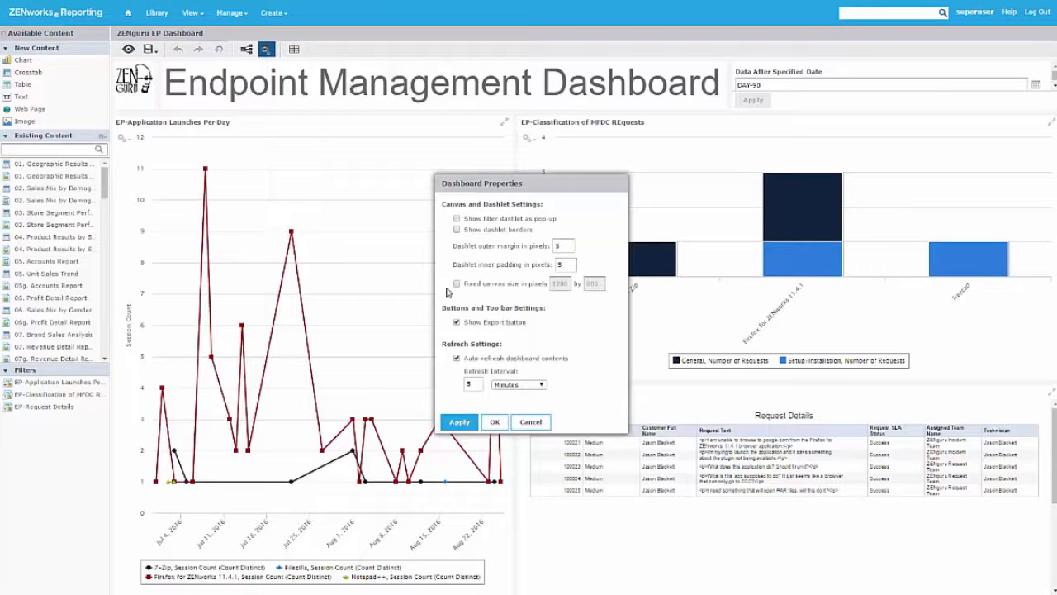
{"action": "left_click", "coordinate": [458, 219]}
{"action": "left_click", "coordinate": [494, 422]}
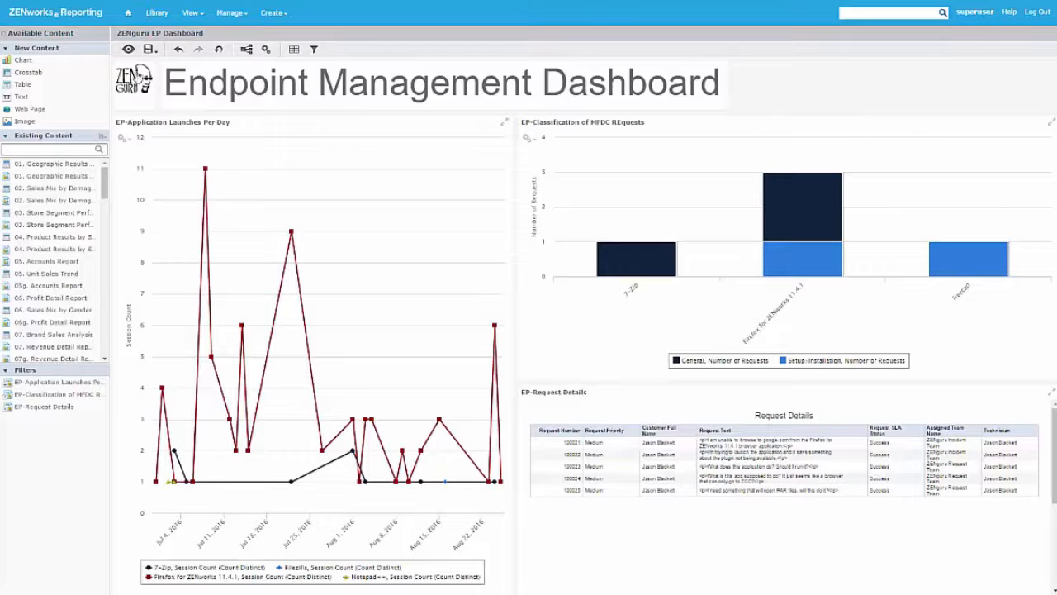
- Examine the parameter mappings of the EP-Application Launches Per Day dashlet and the Filter Group's Data After Specified Date filter
{"action": "left_click", "coordinate": [246, 50]}
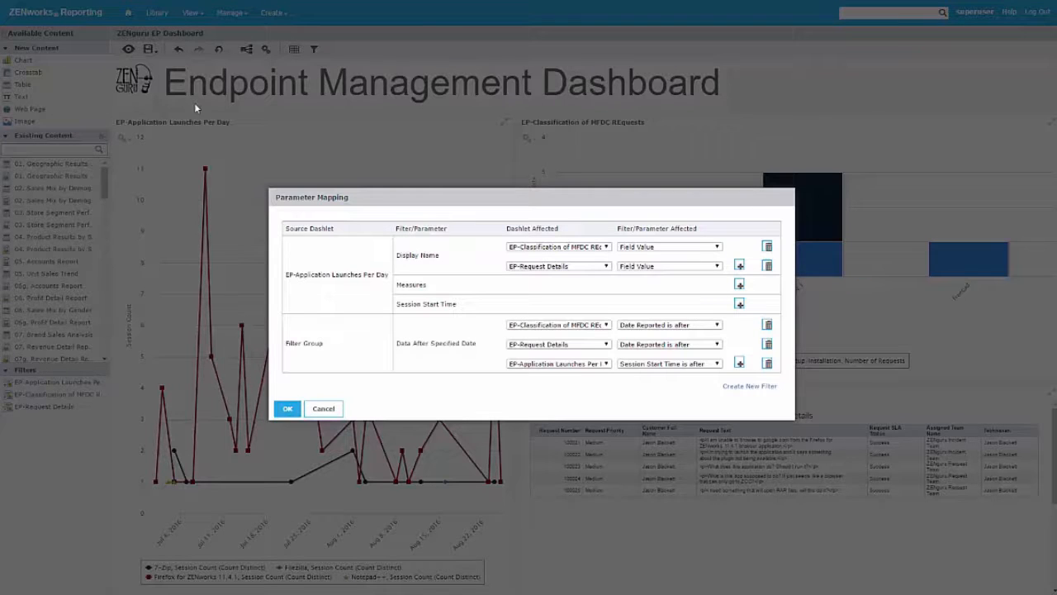
{"action": "left_click_drag", "start_coordinate": [443, 259], "coordinate": [397, 252]}
{"action": "left_click_drag", "start_coordinate": [323, 346], "coordinate": [274, 345]}
{"action": "left_click", "coordinate": [457, 341]}
{"action": "left_click", "coordinate": [291, 408]}
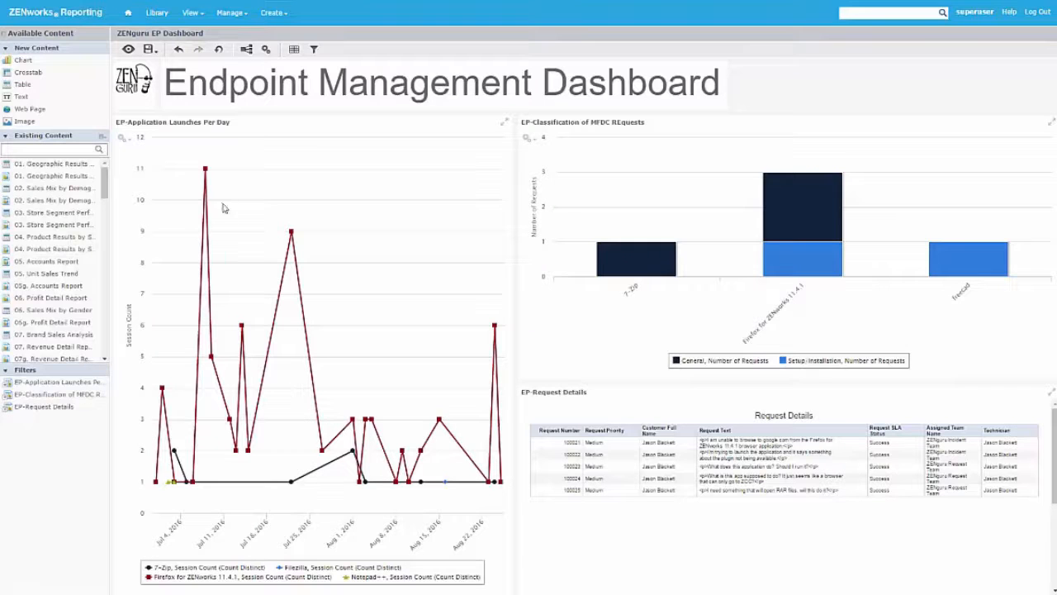
- Preview the dashboard, filter it by the Firefox for ZENworks 11.4.1 line, and inspect the segments in the classification chart
{"action": "left_click", "coordinate": [129, 49]}
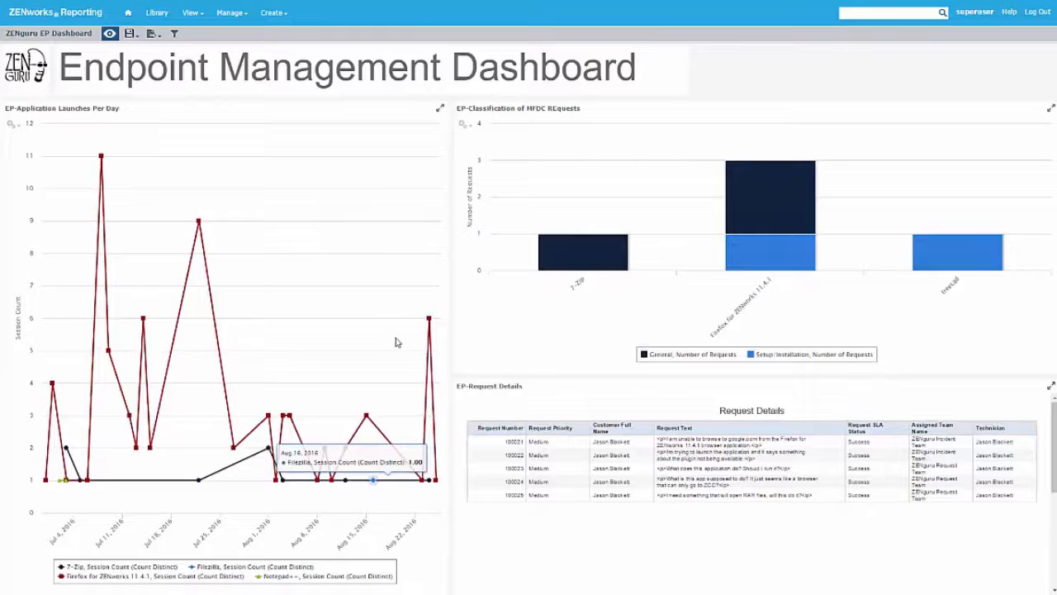
{"action": "left_click", "coordinate": [192, 259]}
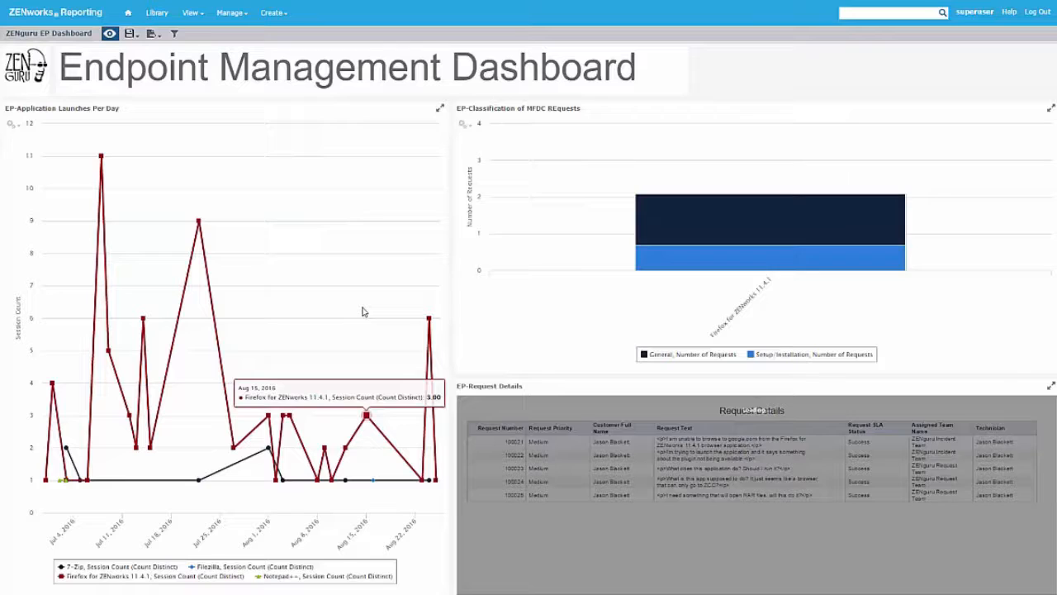
{"action": "mouse_move", "coordinate": [717, 271]}
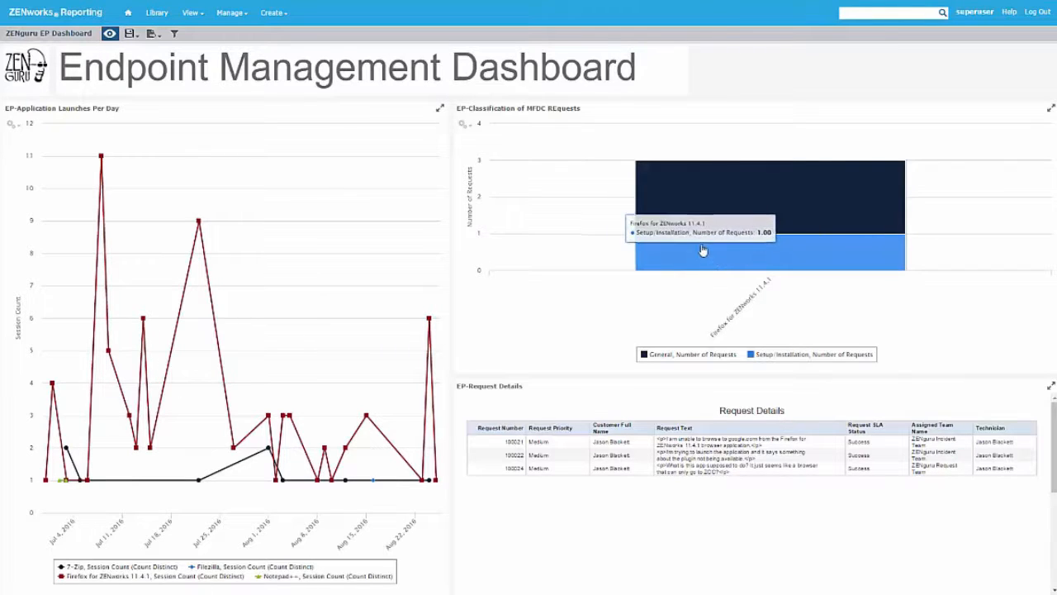
{"action": "mouse_move", "coordinate": [689, 191]}
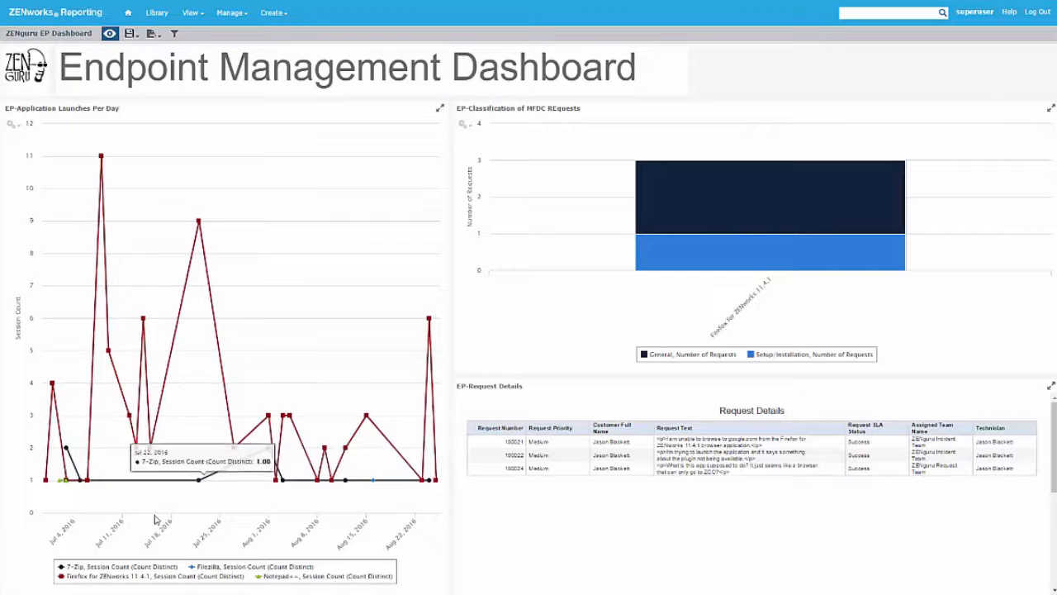
- Filter the dashboard by the 7-Zip line, then view the EP-Request Details dashlet maximized and restore it
{"action": "left_click", "coordinate": [62, 483]}
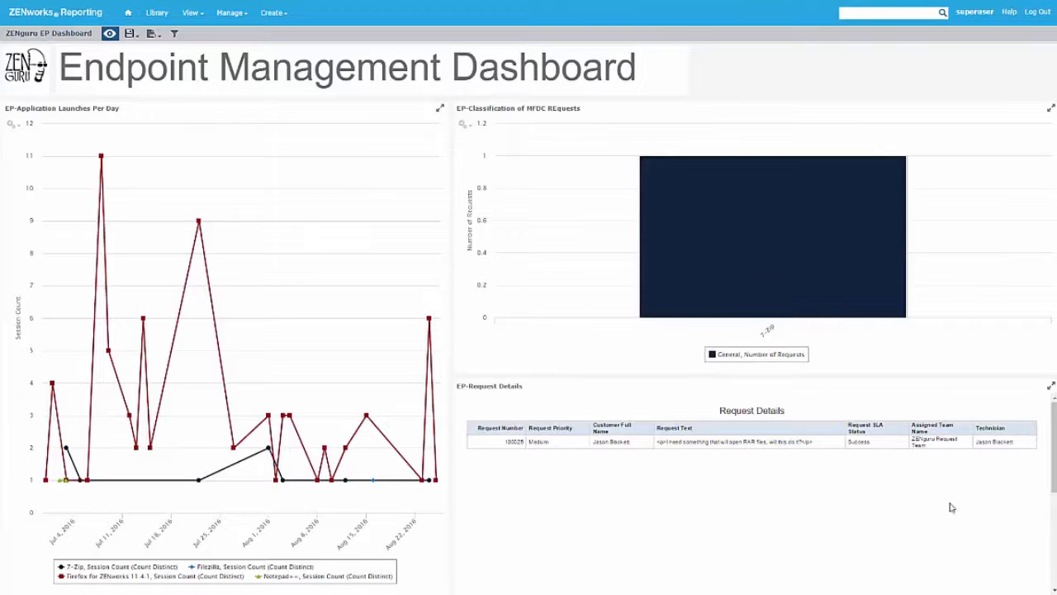
{"action": "left_click", "coordinate": [1052, 389]}
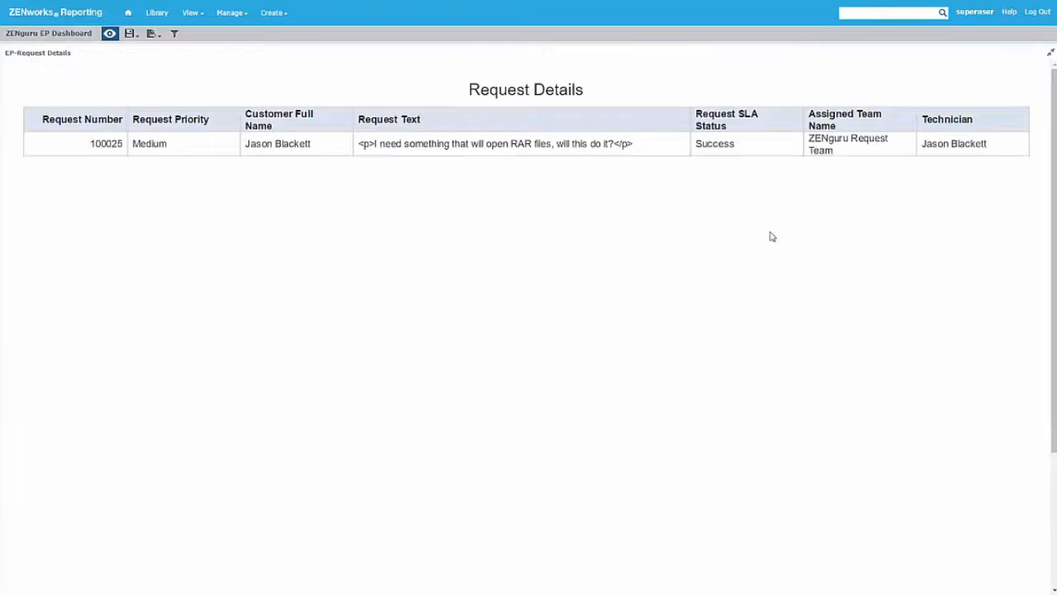
{"action": "left_click", "coordinate": [1050, 52]}
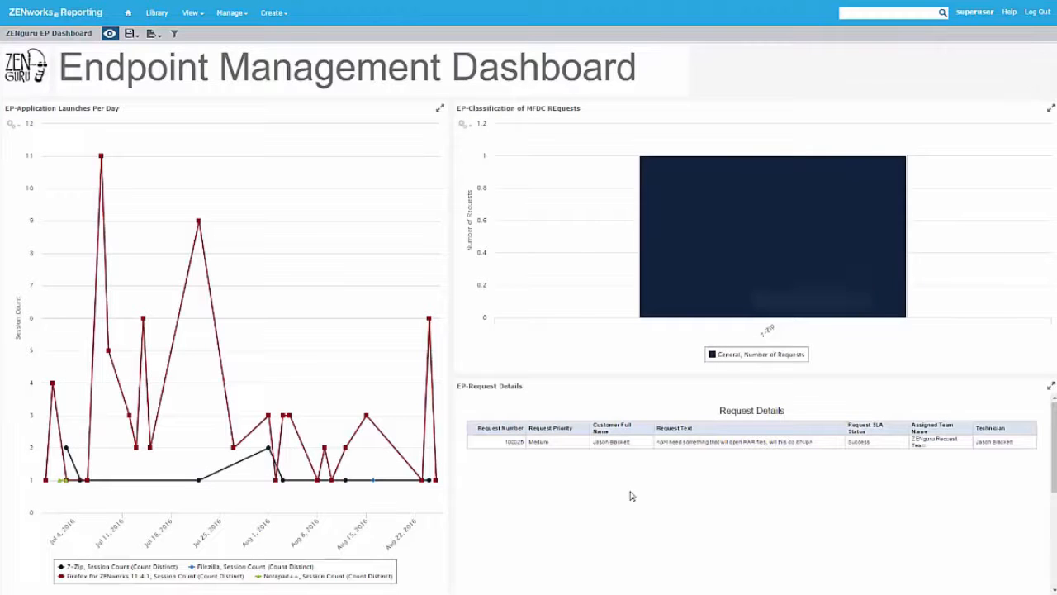
- Apply DAY-60 as the Data After Specified Date filter, close the filter group, and save the dashboard
{"action": "left_click", "coordinate": [175, 34]}
{"action": "left_click", "coordinate": [448, 177]}
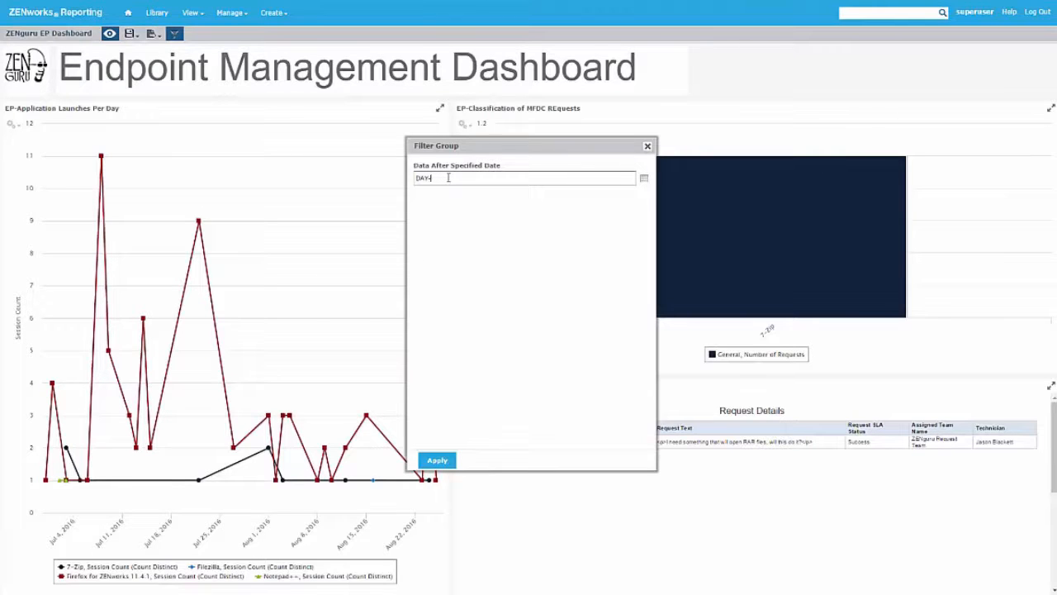
{"action": "left_click", "coordinate": [442, 461]}
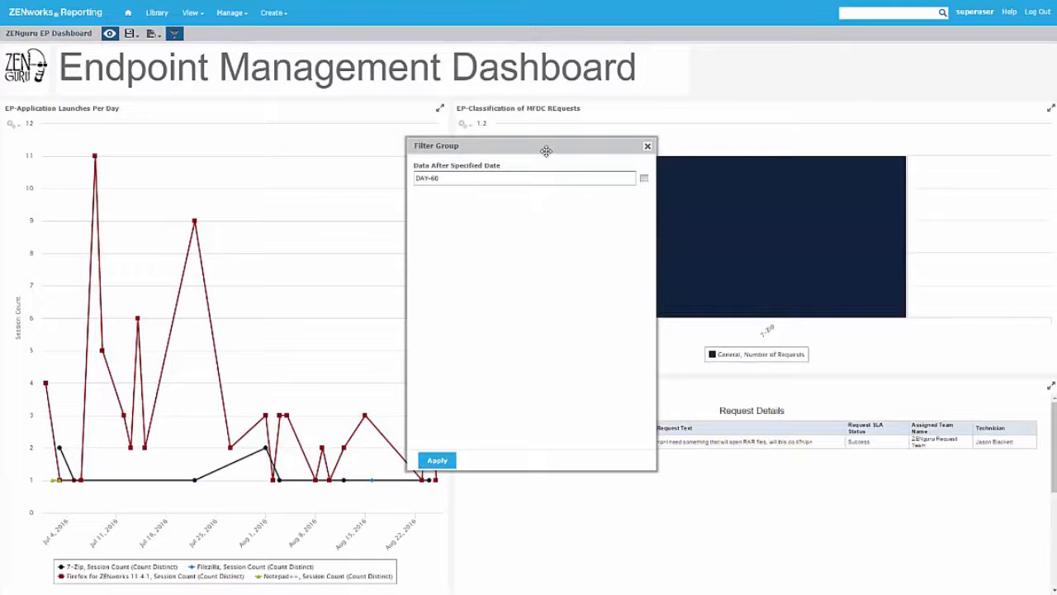
{"action": "left_click", "coordinate": [647, 147]}
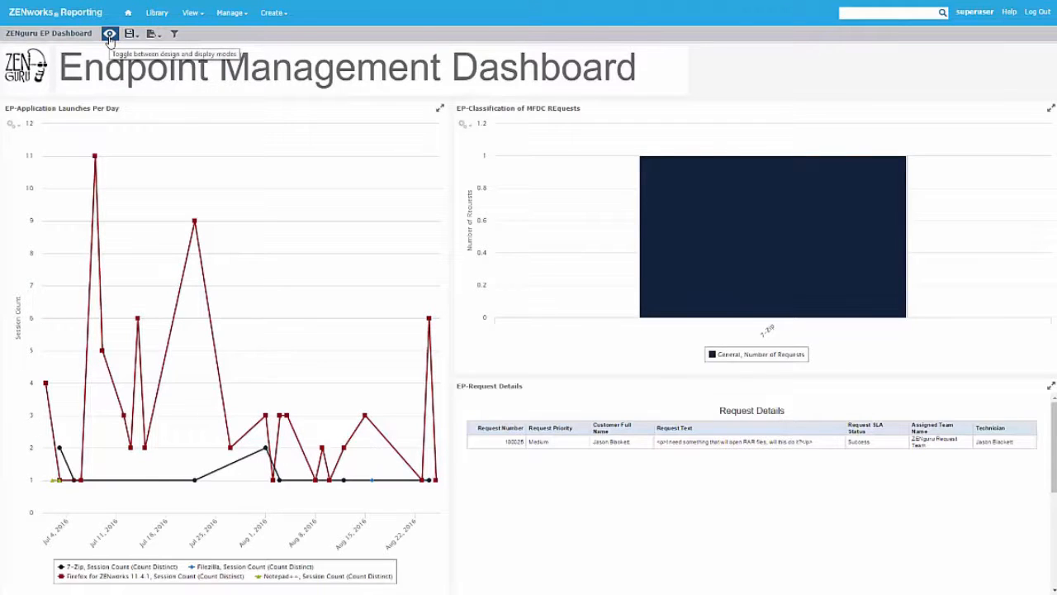
{"action": "mouse_move", "coordinate": [129, 42]}
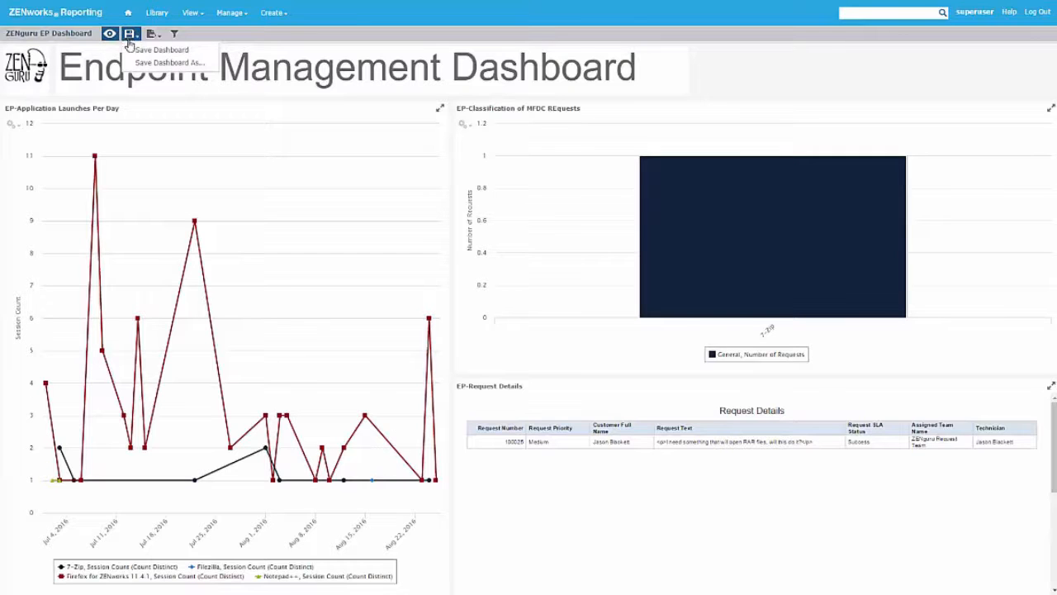
{"action": "left_click", "coordinate": [138, 51]}
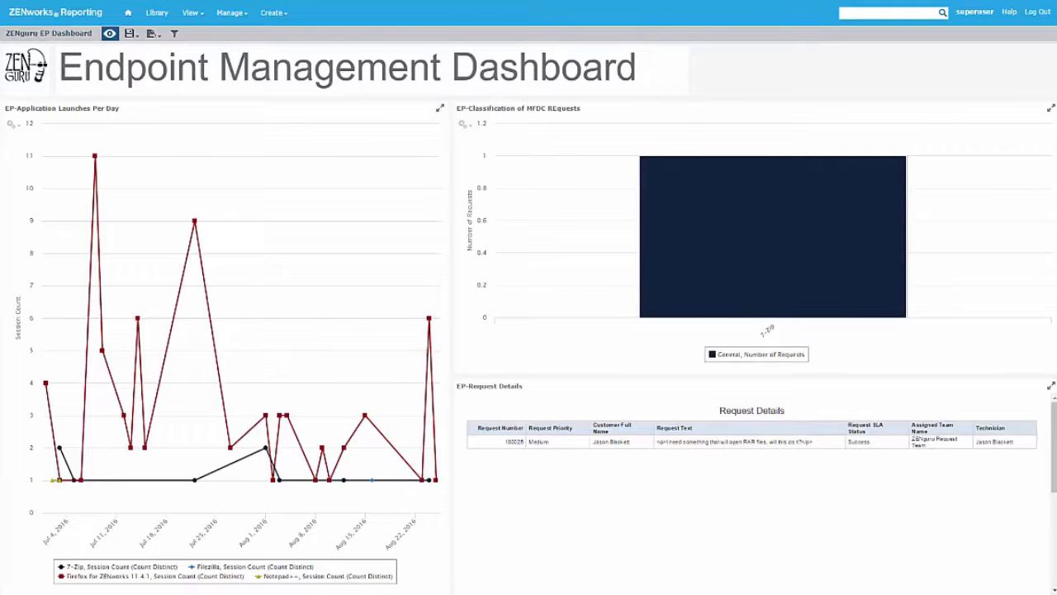
- Try to load the dashboard's designer URL with &decorate=no appended
{"action": "type", "text": "&deco"}
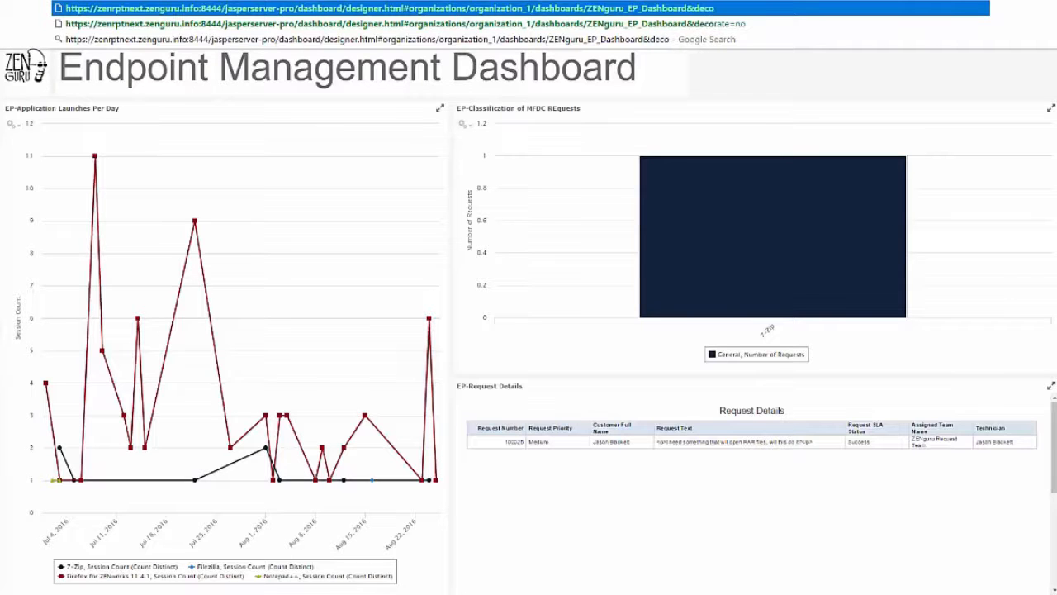
{"action": "key", "text": "Down"}
{"action": "key", "text": "Return"}
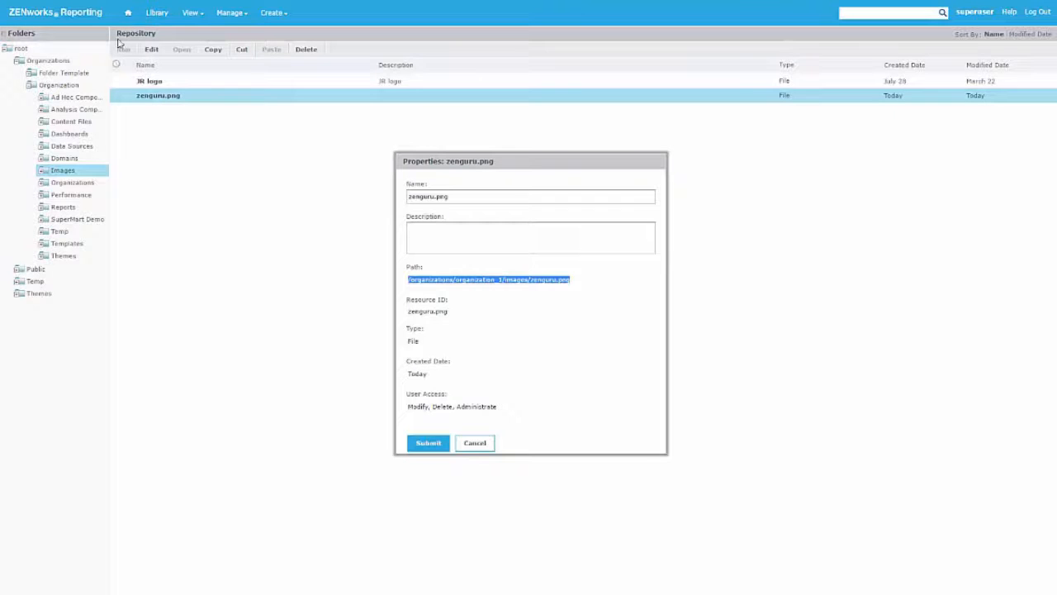
- Close the zenguru.png properties without changes and run the ZENguru EP Dashboard from the library
{"action": "left_click", "coordinate": [474, 442]}
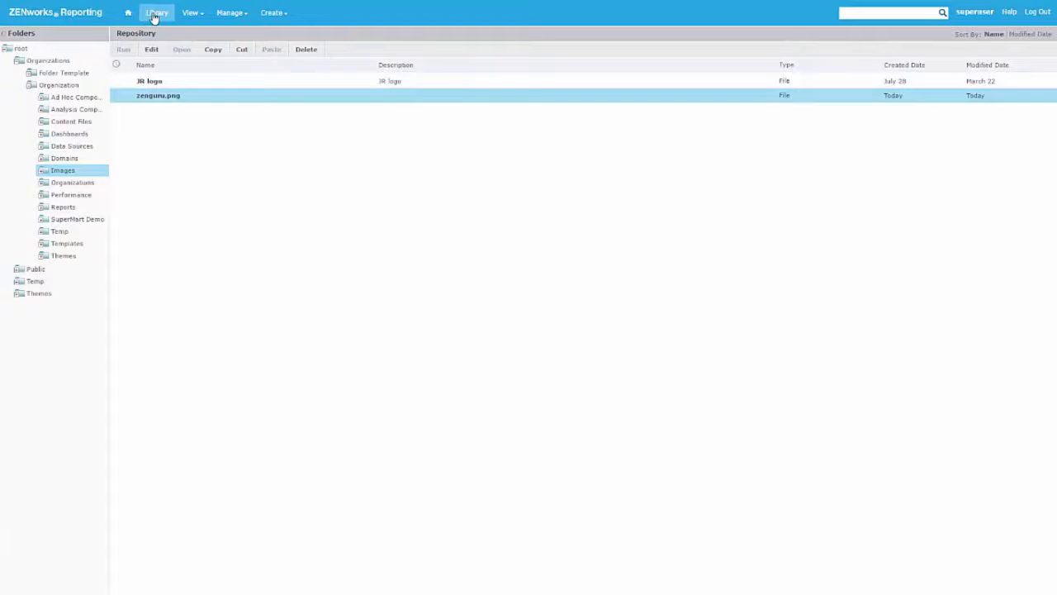
{"action": "left_click", "coordinate": [153, 15]}
{"action": "right_click", "coordinate": [65, 66]}
{"action": "left_click", "coordinate": [95, 83]}
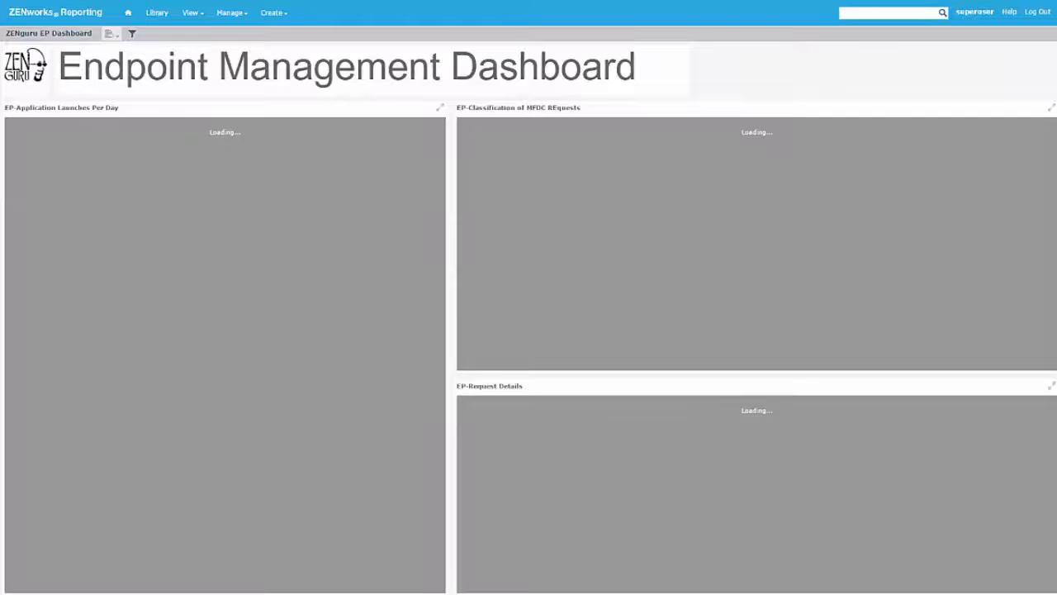
- Append &decorate=no to the dashboard's viewer URL
{"action": "type", "text": "&de"}
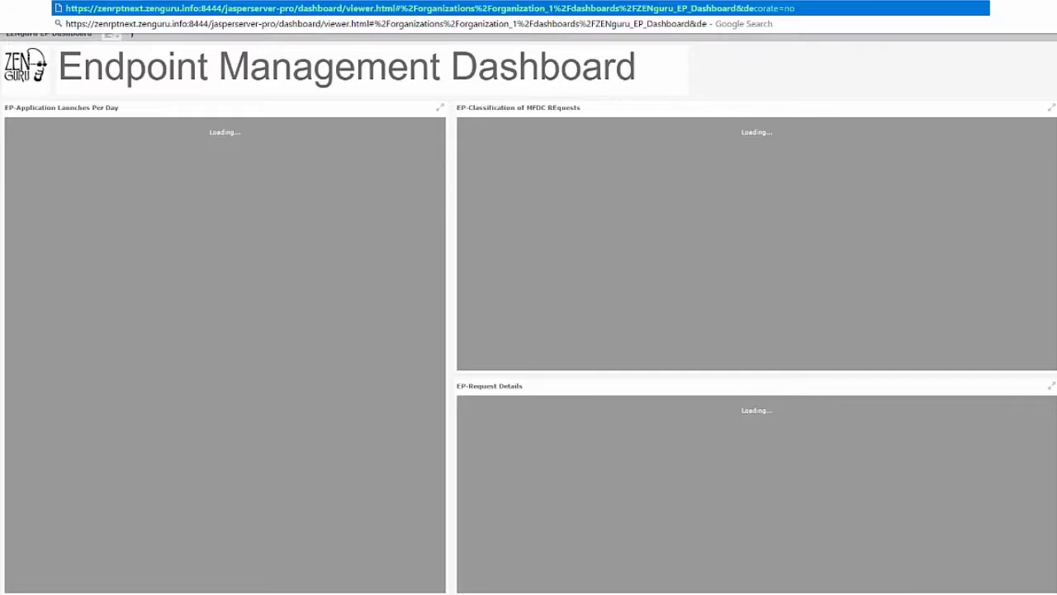
{"action": "key", "text": "Escape"}
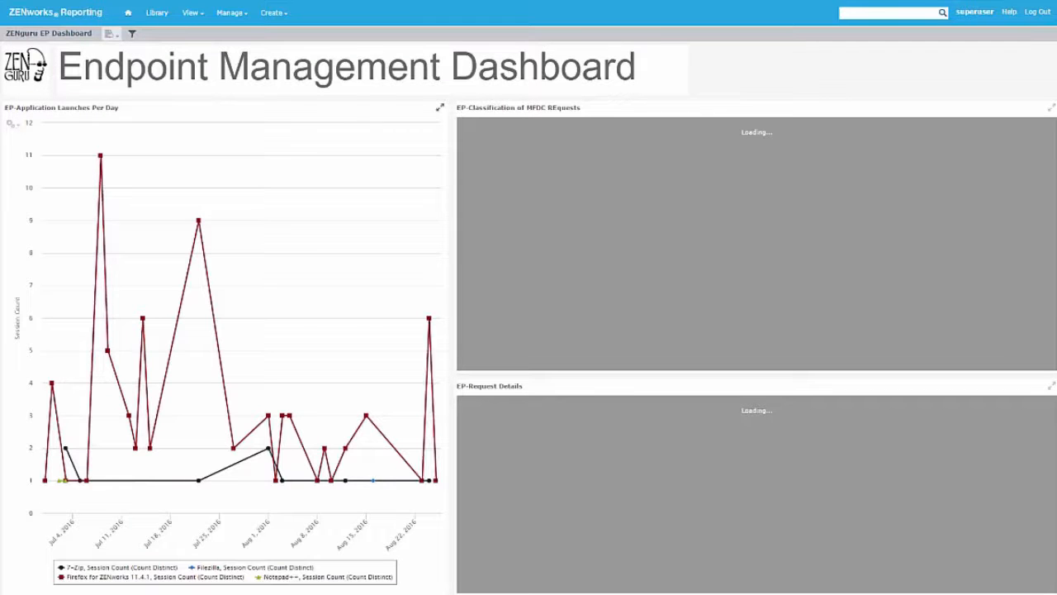